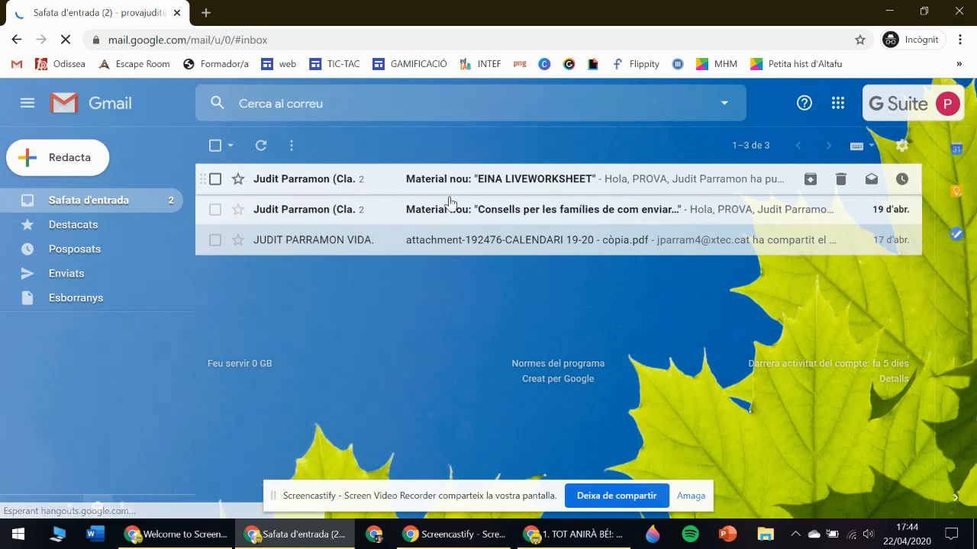
Open the theme picker and browse the featured, own and recent background images.
left_click(901, 150)
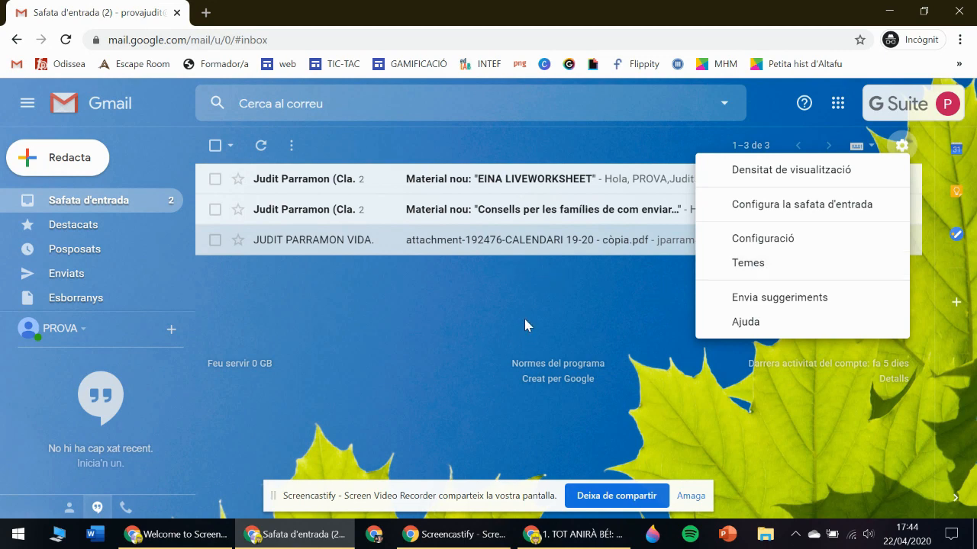
left_click(785, 264)
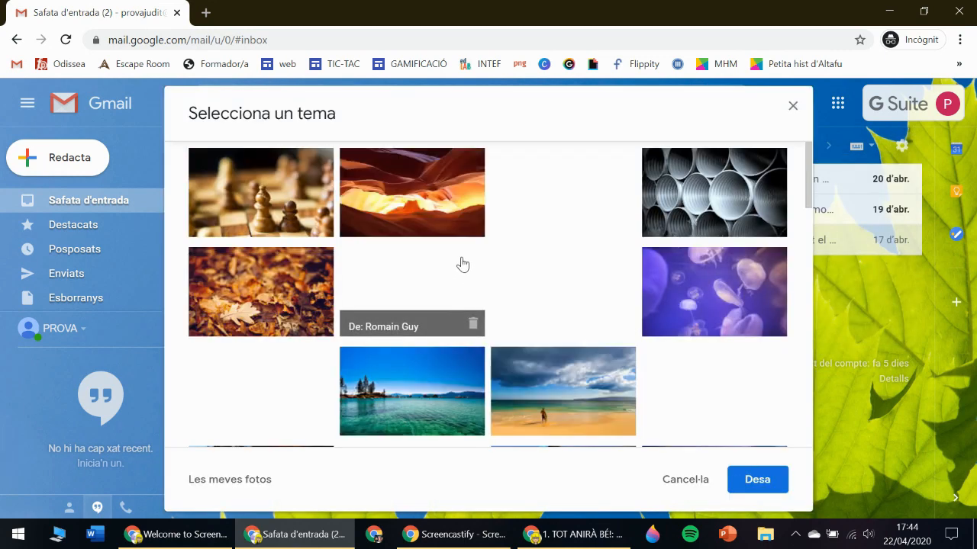
scroll(461, 290, "down", 8)
scroll(461, 296, "up", 5)
left_click_drag(814, 250, 757, 293)
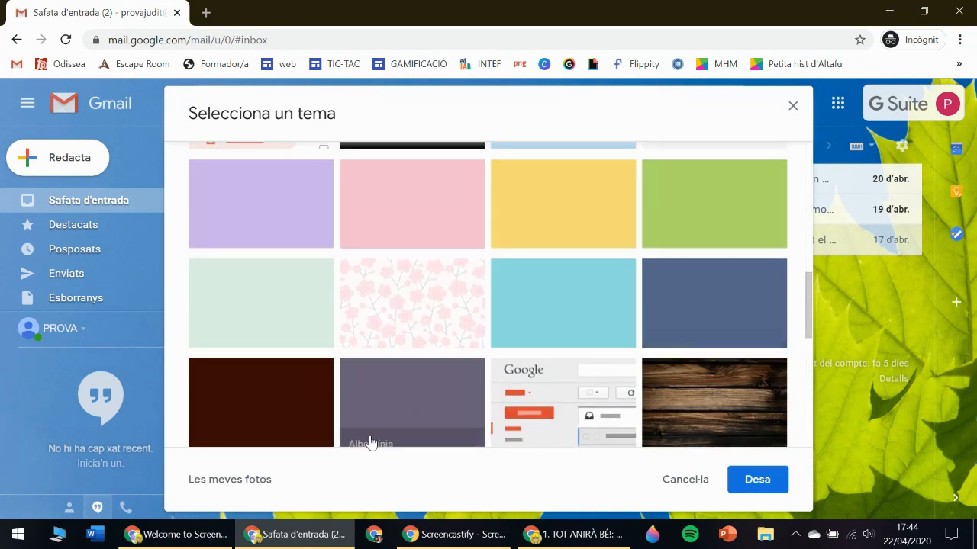
left_click(227, 485)
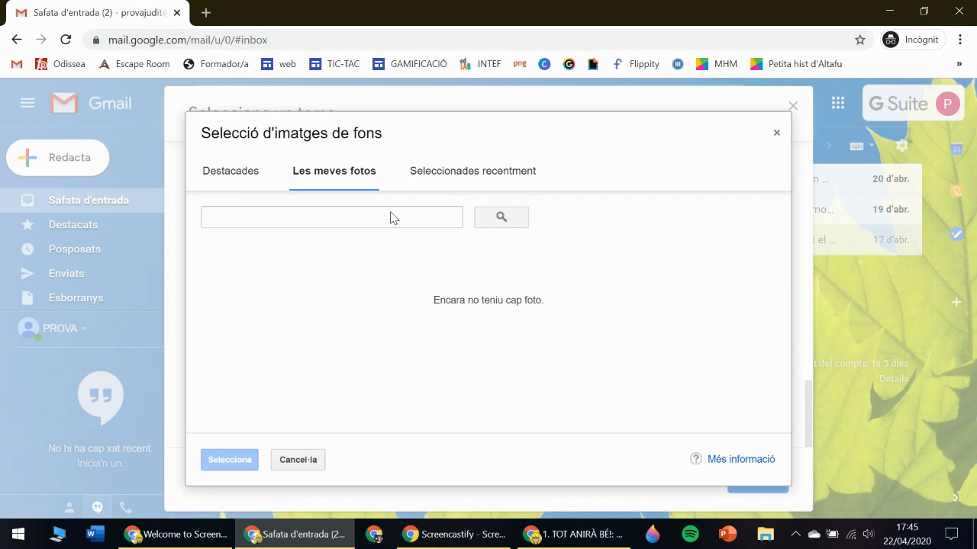
left_click(471, 177)
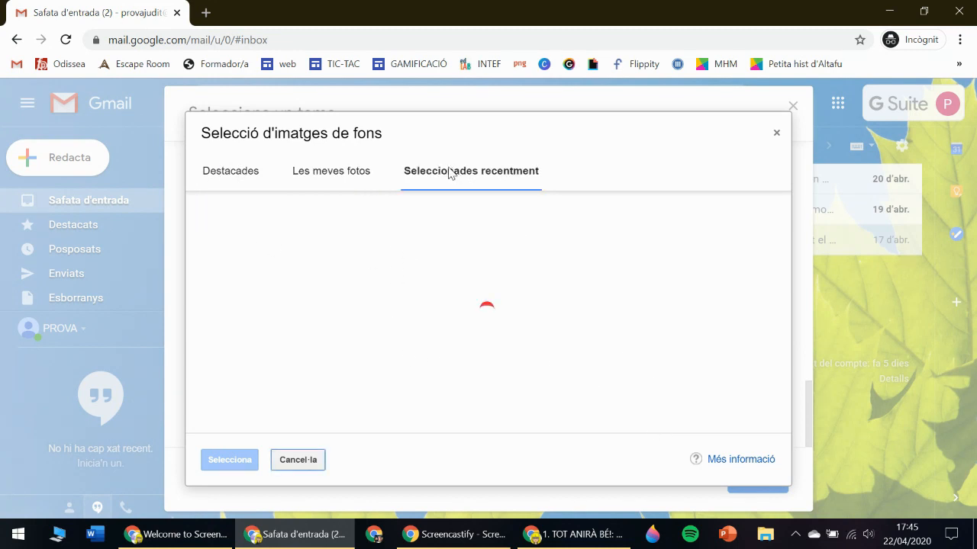
left_click(233, 174)
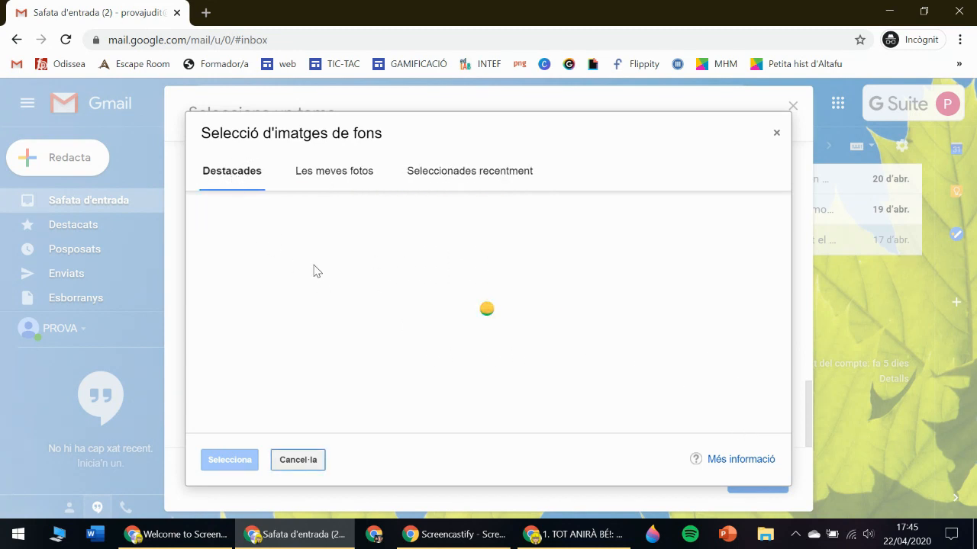
left_click(348, 181)
left_click(425, 178)
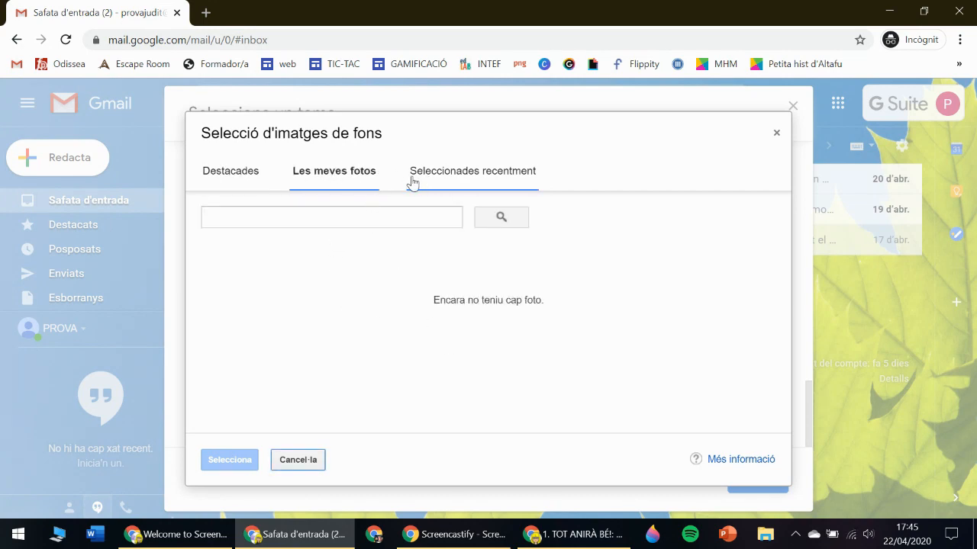
left_click(297, 460)
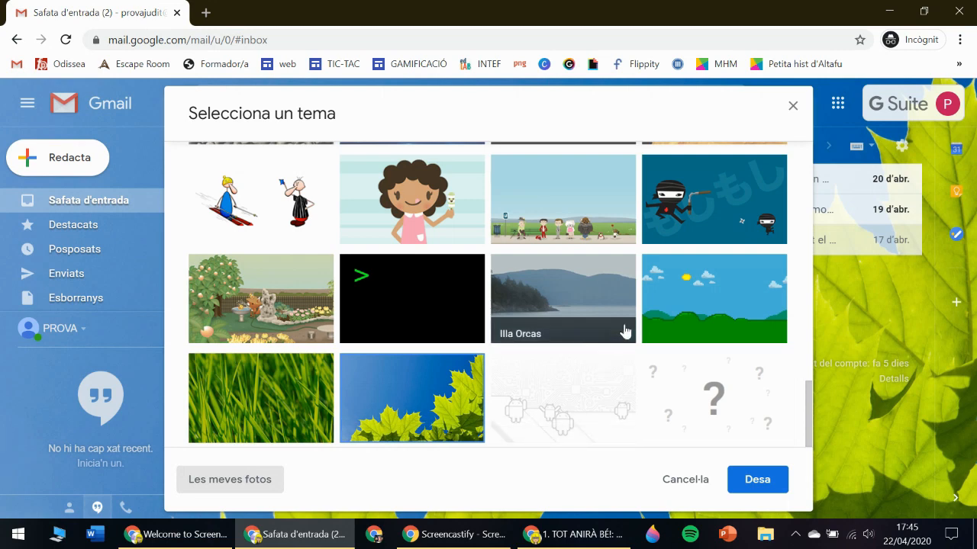
Apply and save the Planetes theme for the inbox.
left_click_drag(807, 436, 805, 391)
left_click(712, 343)
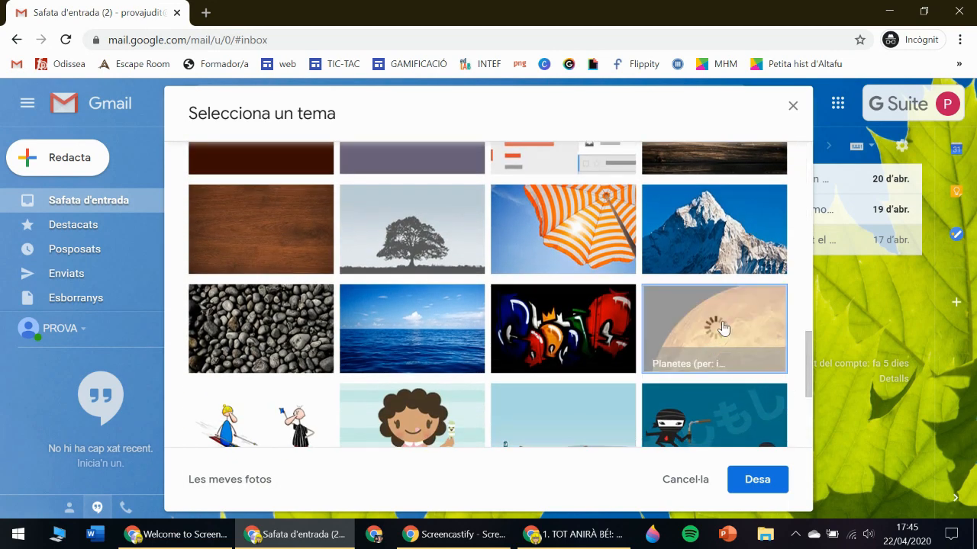
left_click(756, 478)
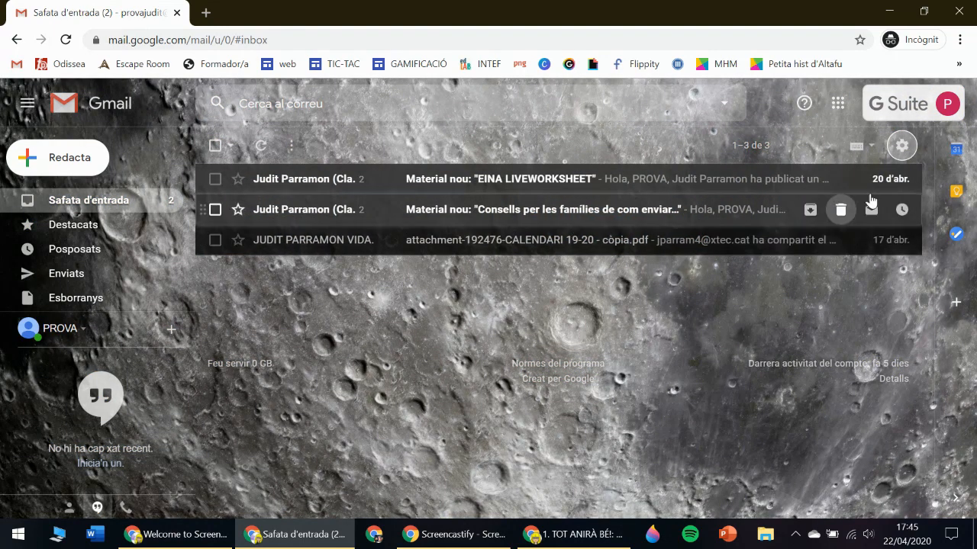
Switch the inbox to the plain Blau colour theme, then open a new browser tab.
left_click(901, 145)
left_click(774, 261)
scroll(448, 359, "down", 6)
scroll(447, 359, "up", 2)
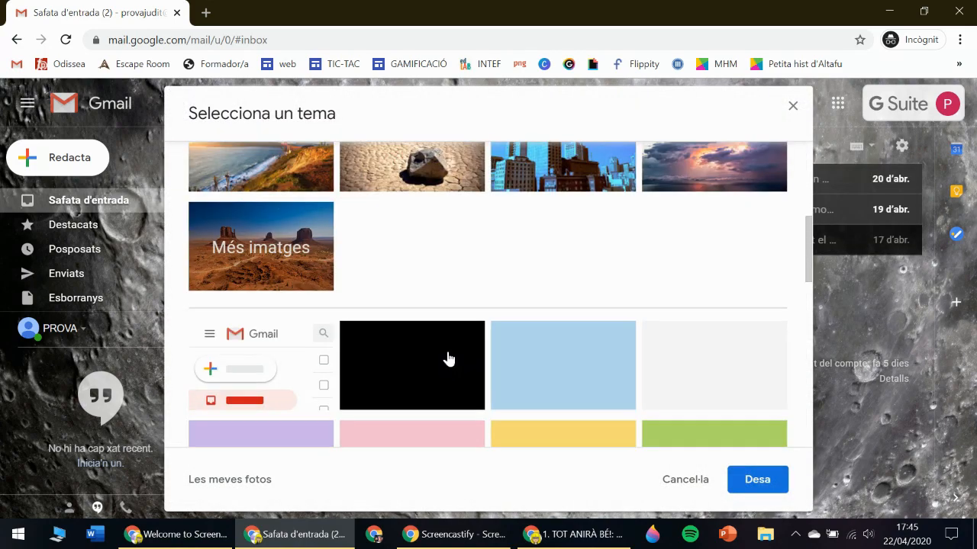
left_click(583, 378)
left_click(757, 478)
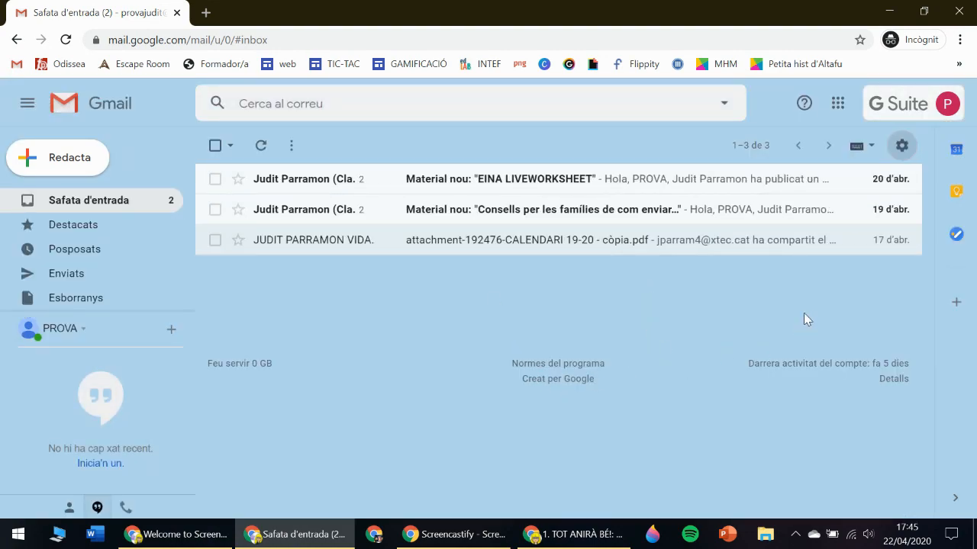
left_click(947, 105)
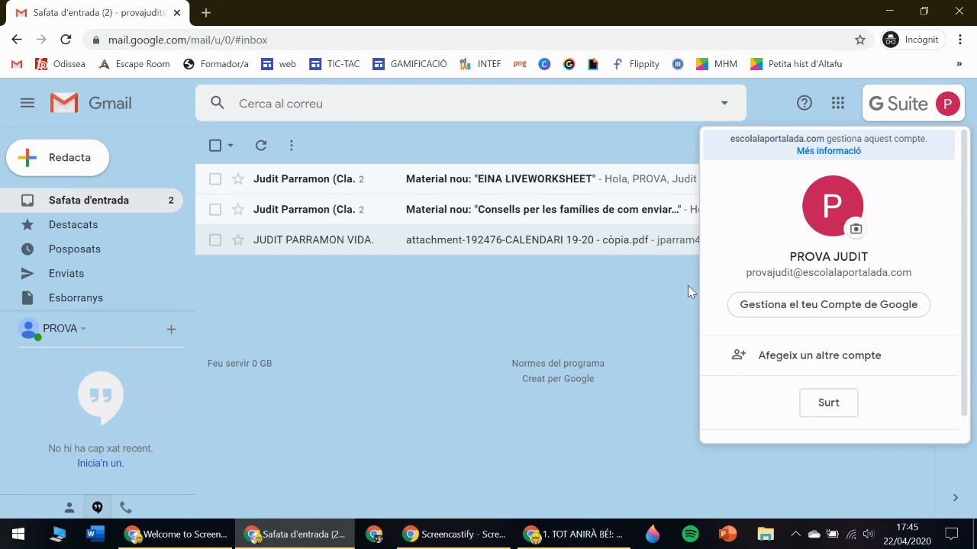
left_click(205, 12)
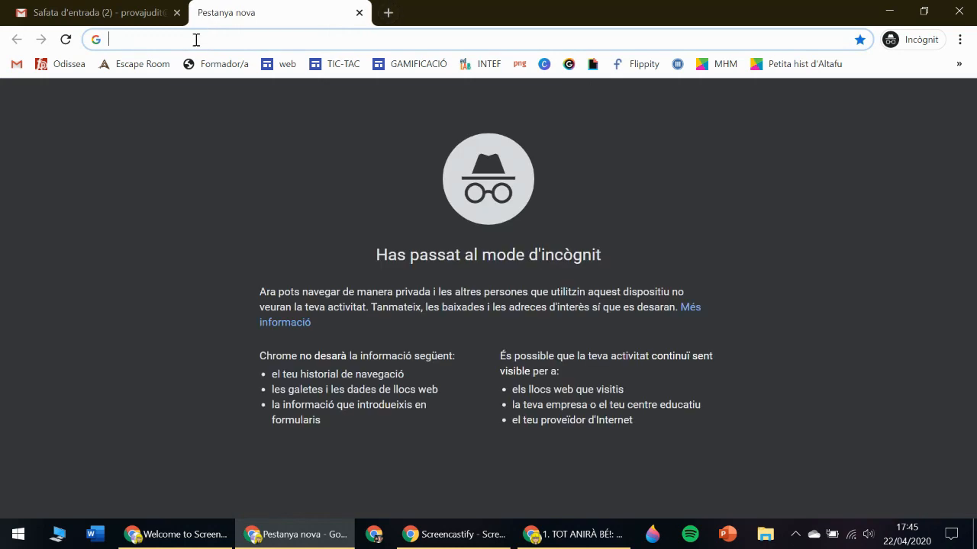
Search Google for 'crear un avatar' and open the creartuavatar.com site.
type("crea")
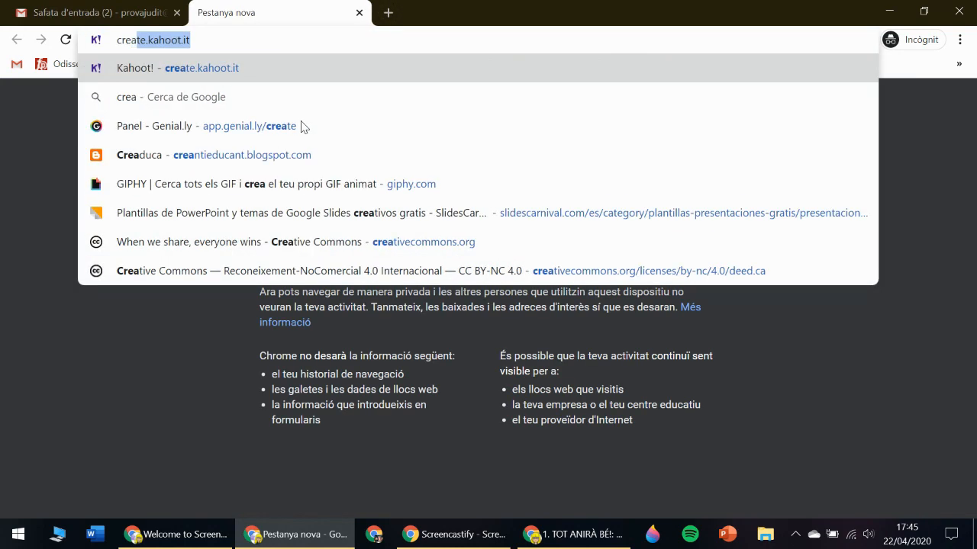
type("r un avaa")
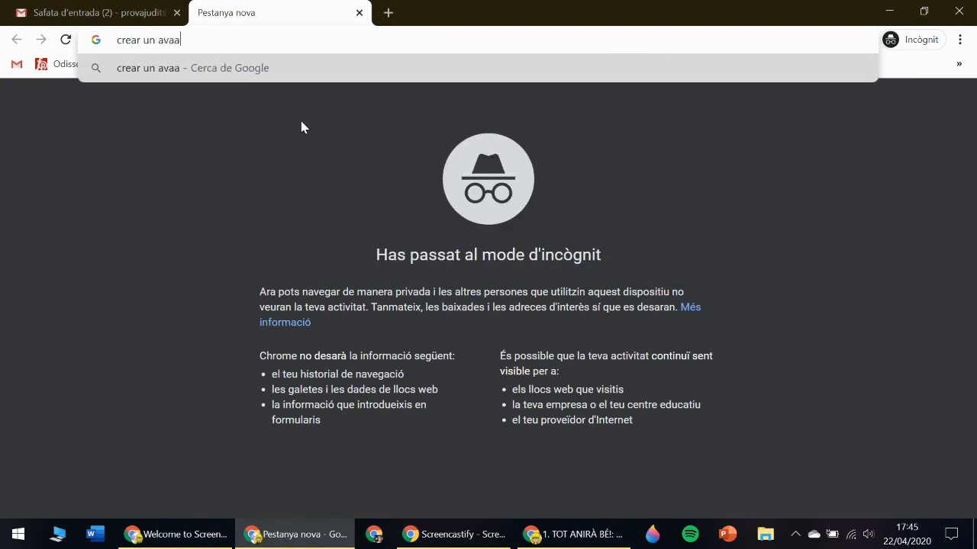
key("BackSpace")
type("tar")
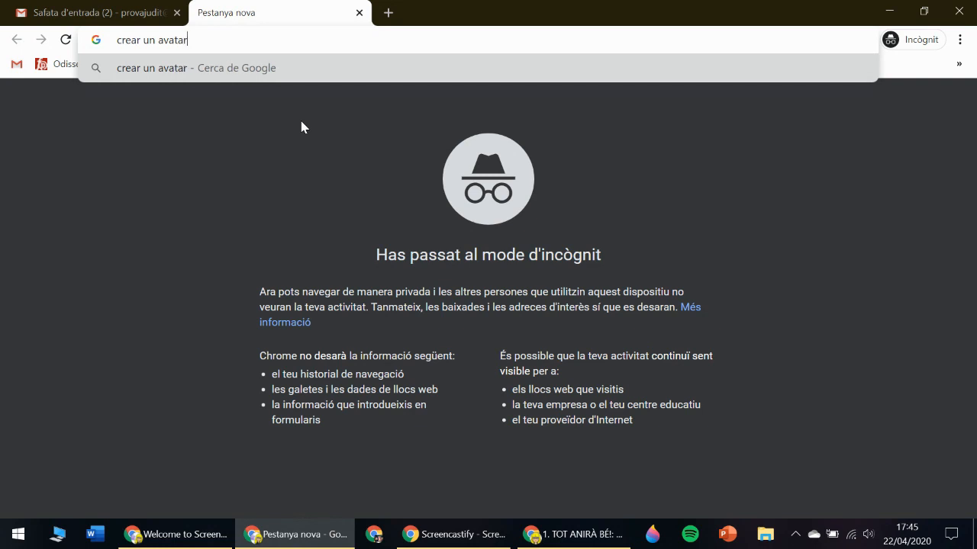
key("Return")
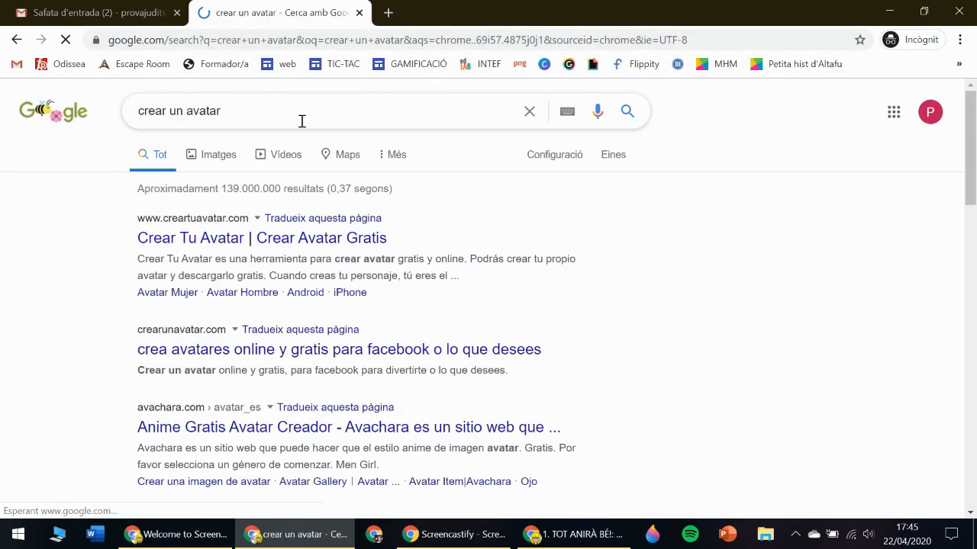
left_click(260, 237)
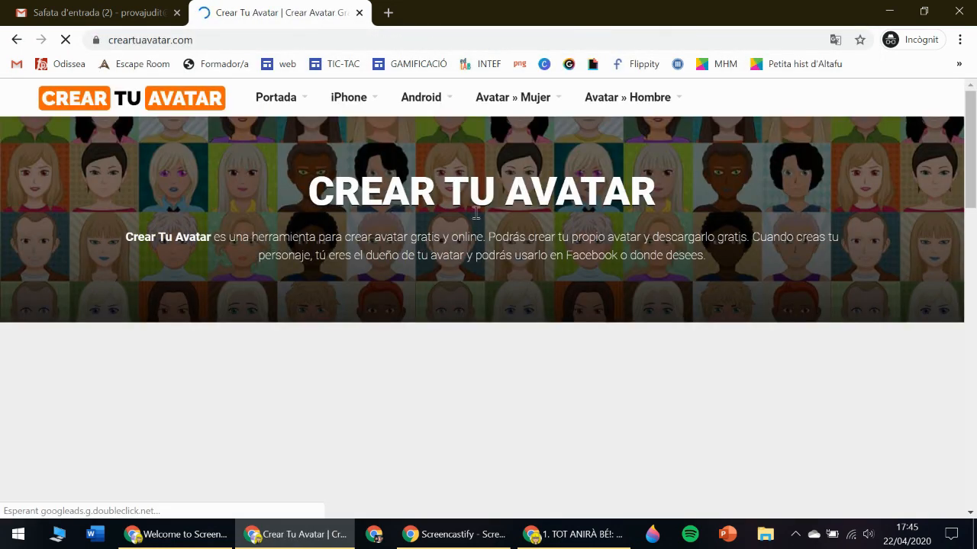
left_click_drag(970, 153, 975, 302)
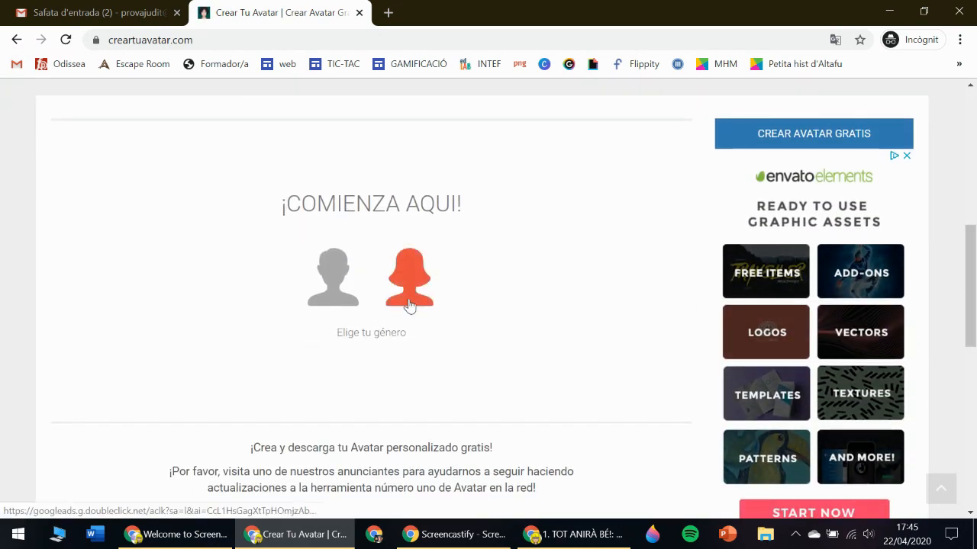
Build a female avatar with long straight light-blonde hair.
left_click(409, 306)
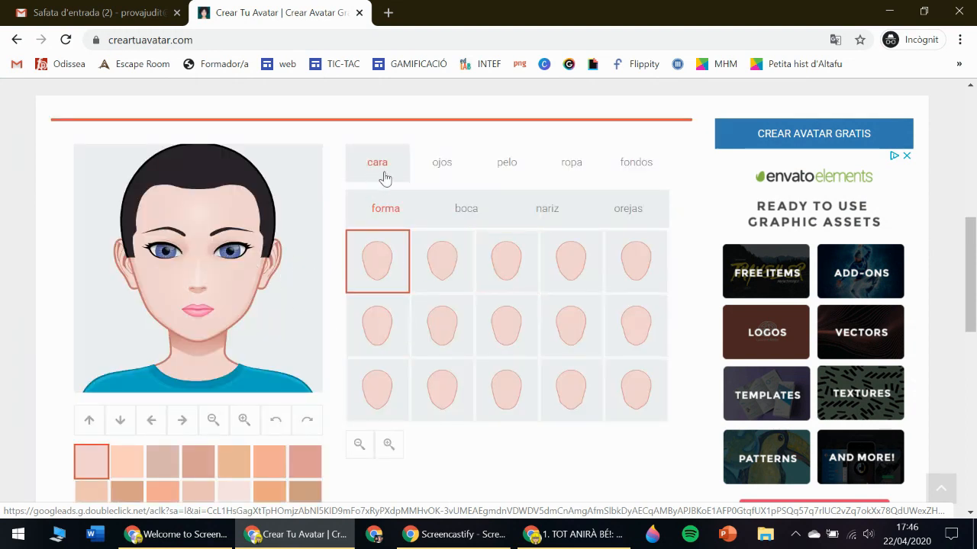
left_click(508, 164)
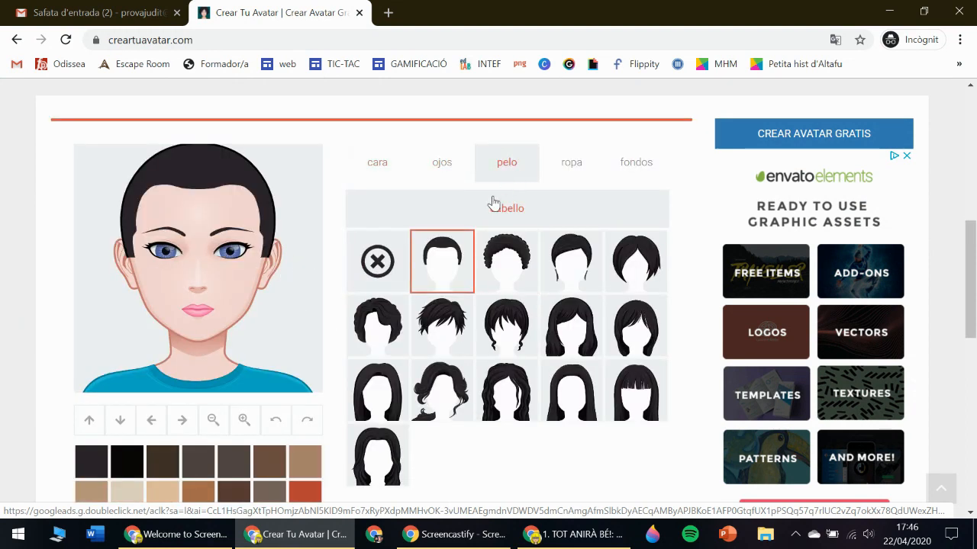
left_click(509, 346)
left_click(574, 330)
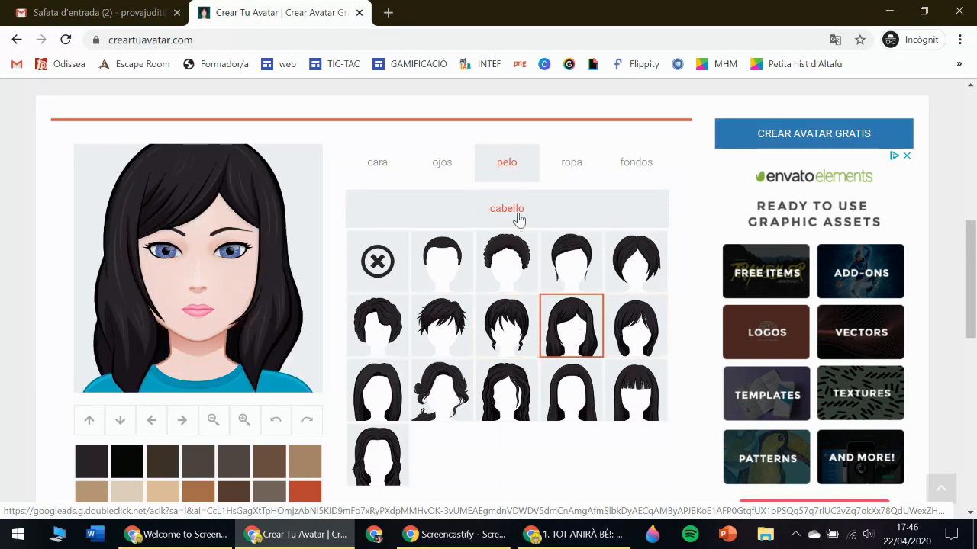
scroll(277, 412, "down", 5)
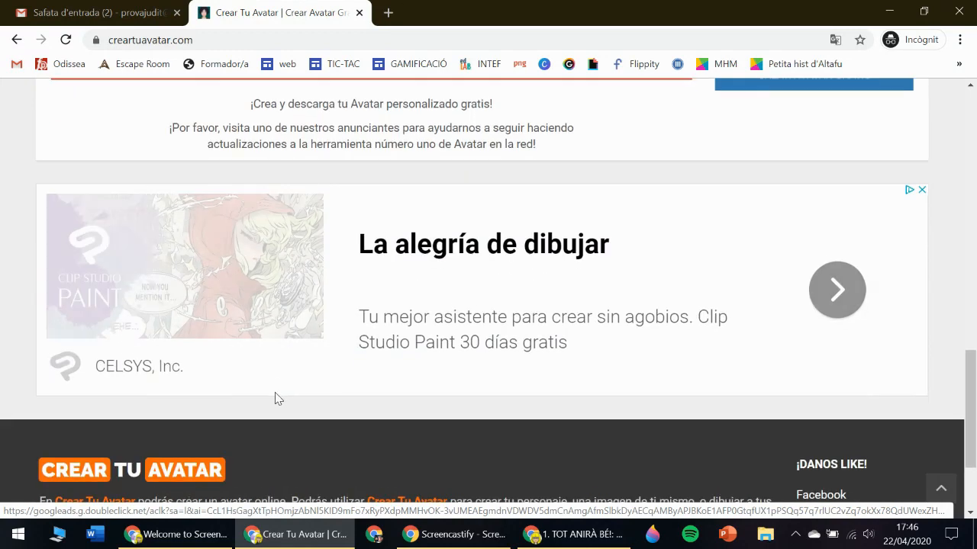
scroll(275, 381, "up", 5)
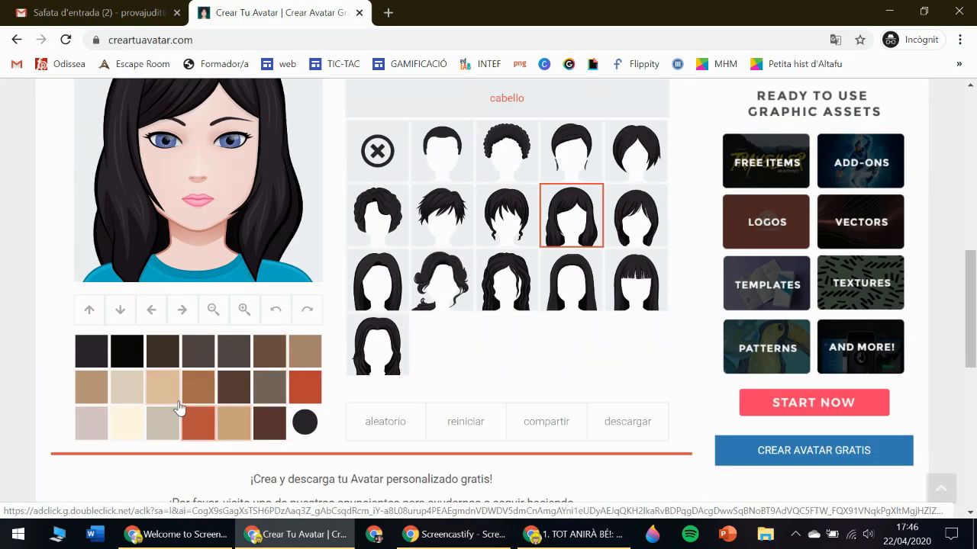
left_click(160, 388)
Download the finished avatar as the PNG file myAvatar.png.
scroll(544, 329, "down", 5)
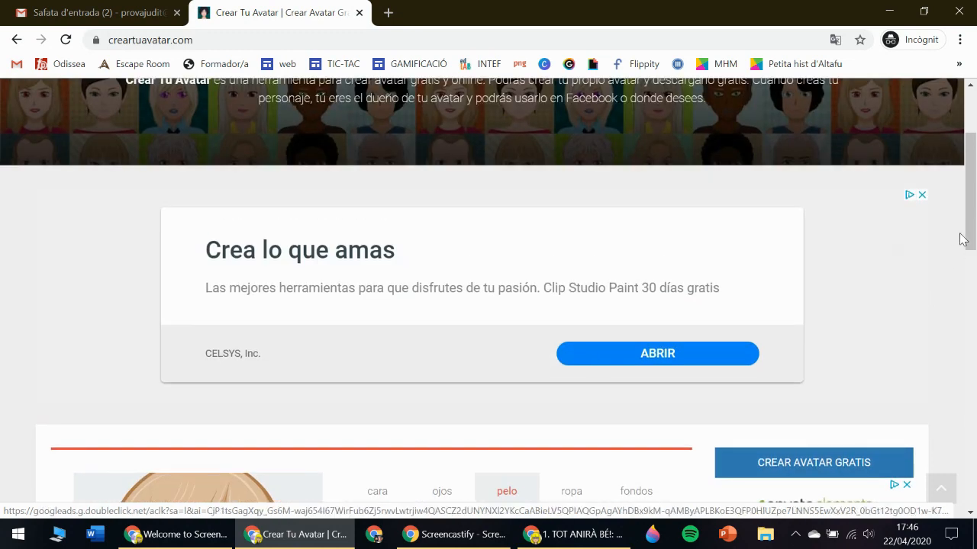
scroll(416, 198, "down", 5)
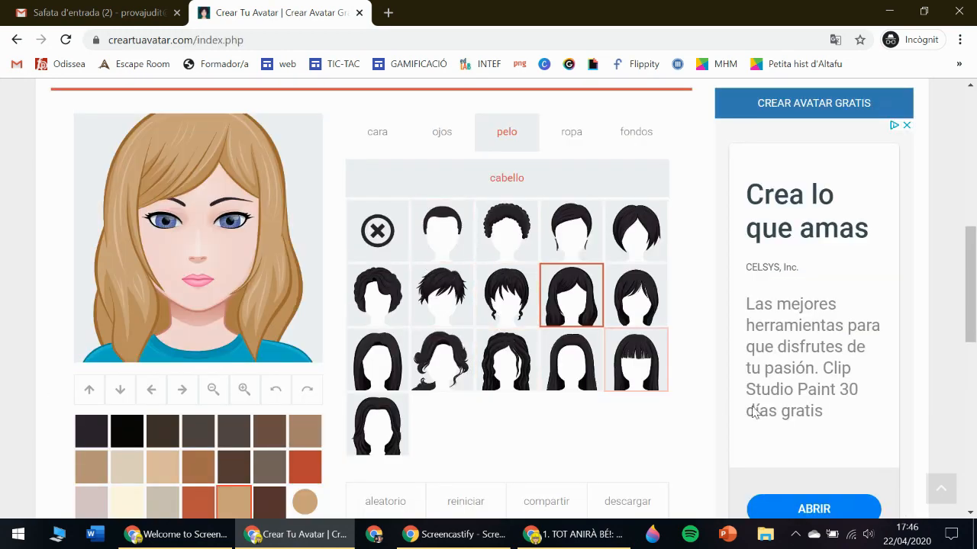
scroll(724, 381, "down", 1)
left_click(627, 450)
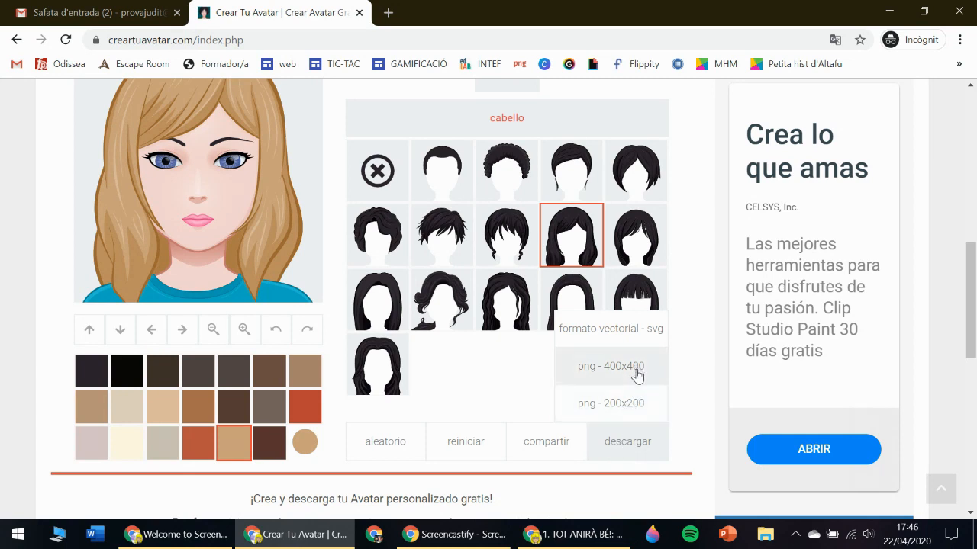
left_click(634, 405)
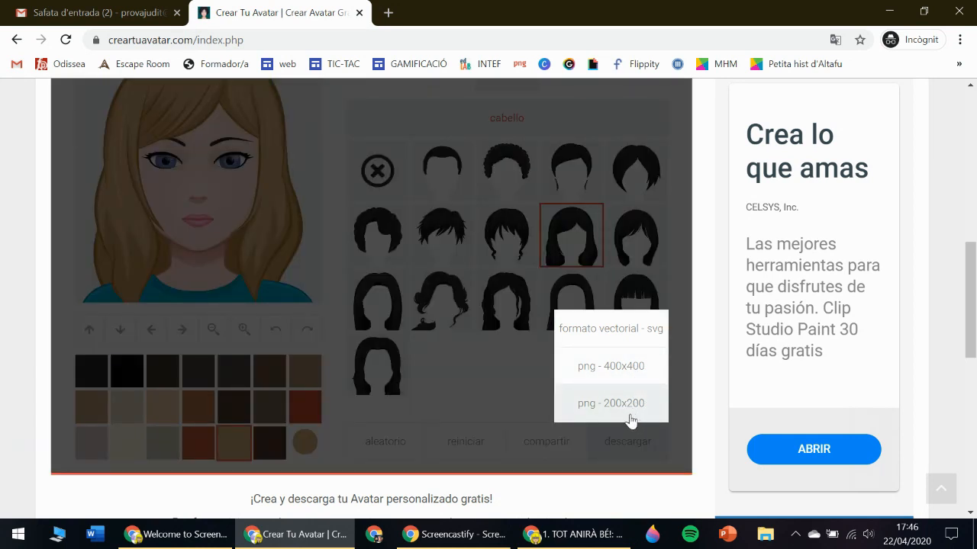
scroll(516, 247, "down", 3)
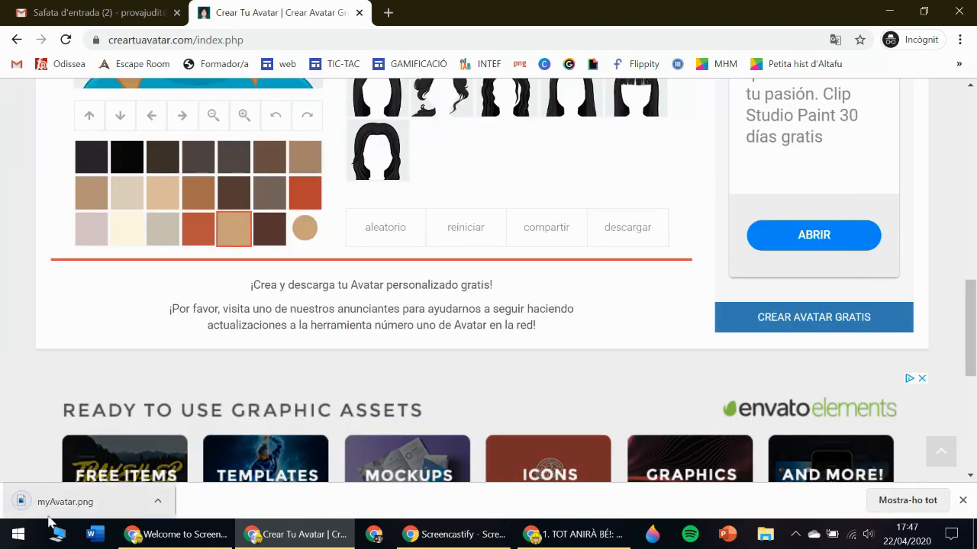
left_click(765, 534)
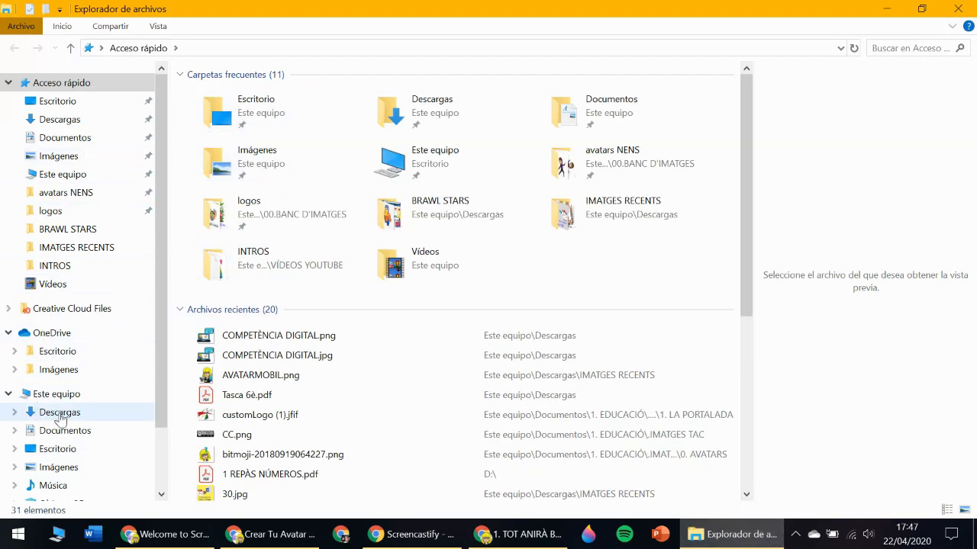
left_click(60, 415)
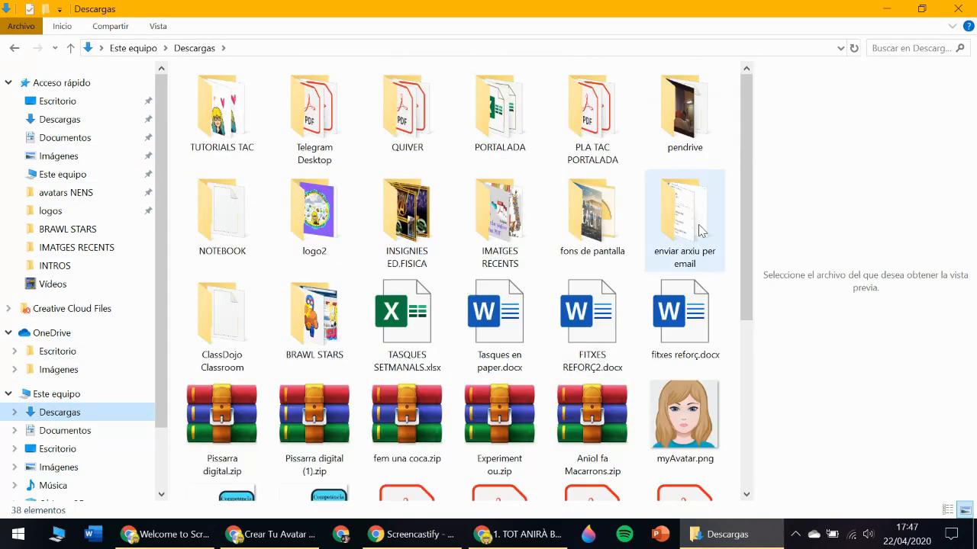
left_click(272, 538)
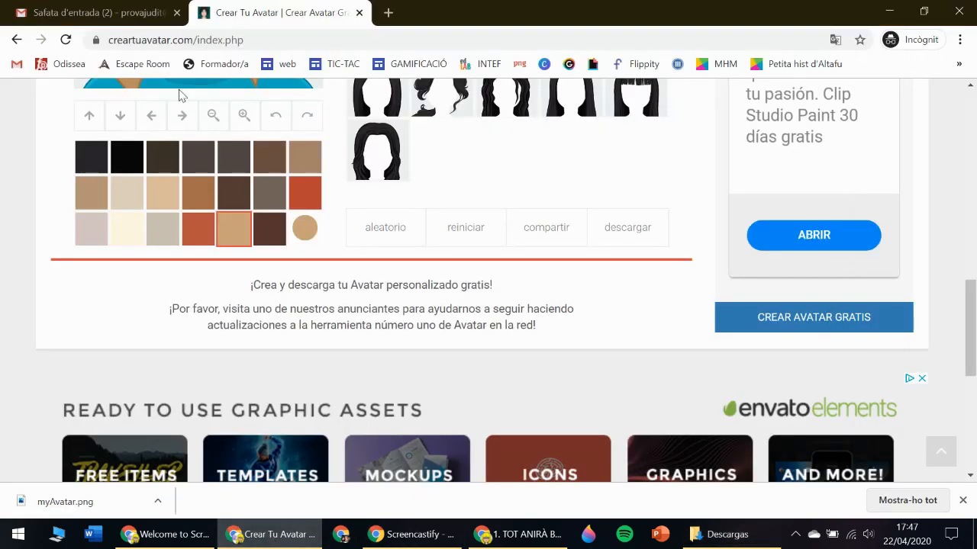
Return to Gmail, close the avatar tab and open the profile photo chooser from the account panel.
left_click(138, 10)
left_click(359, 13)
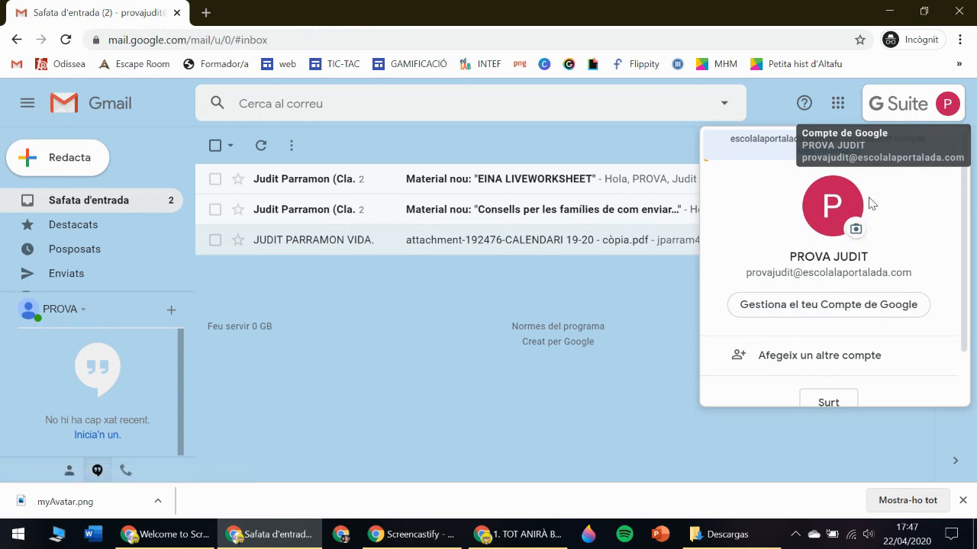
left_click(672, 333)
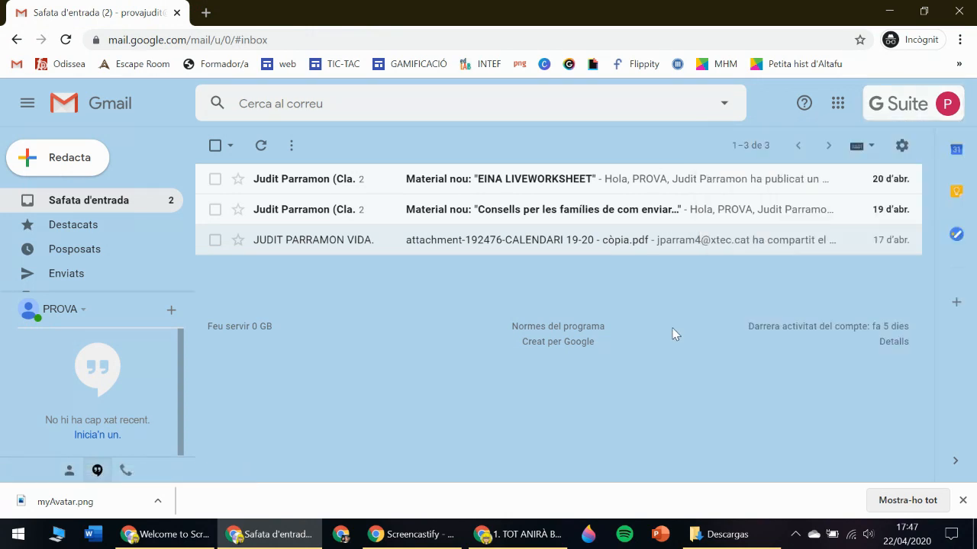
left_click(947, 104)
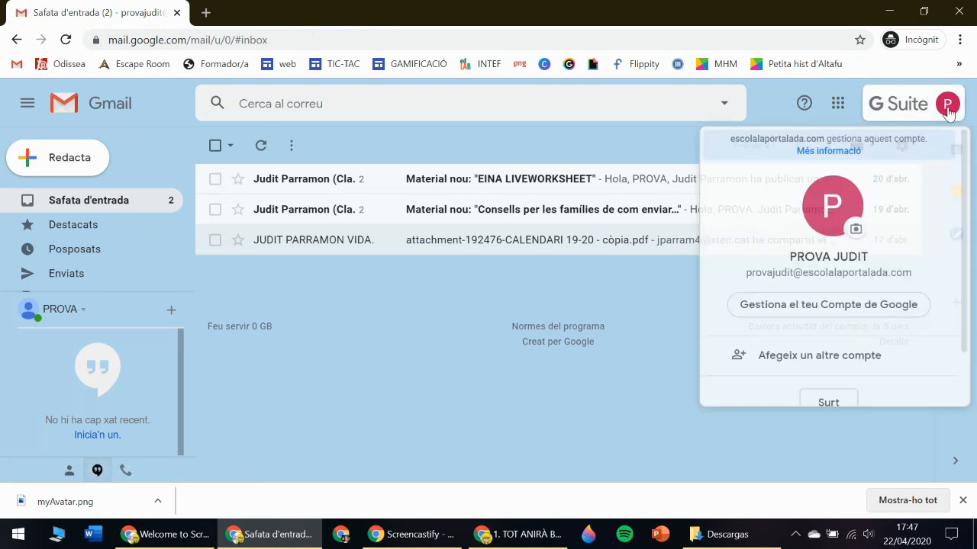
left_click(856, 233)
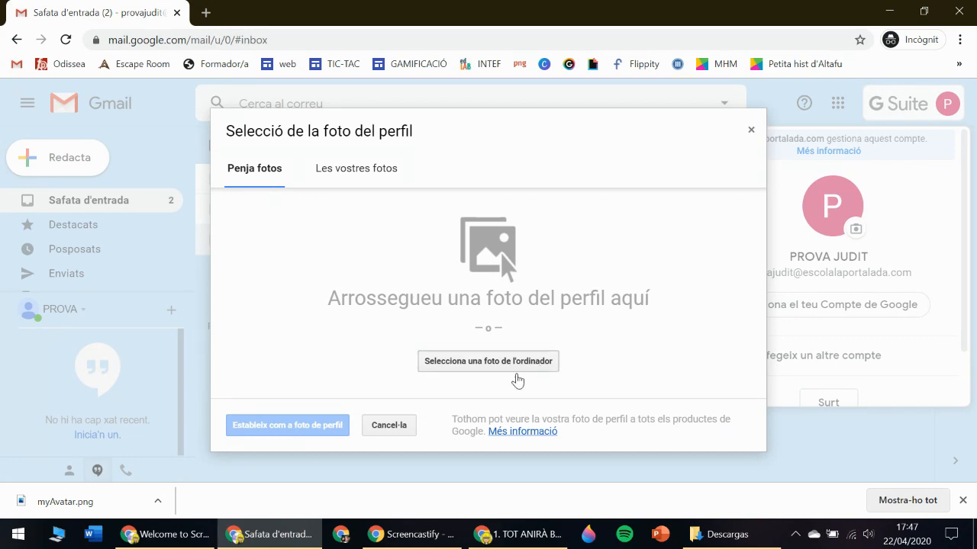
Upload myAvatar.png, widen the crop to the whole avatar and set it as profile photo.
left_click(496, 364)
scroll(493, 330, "down", 10)
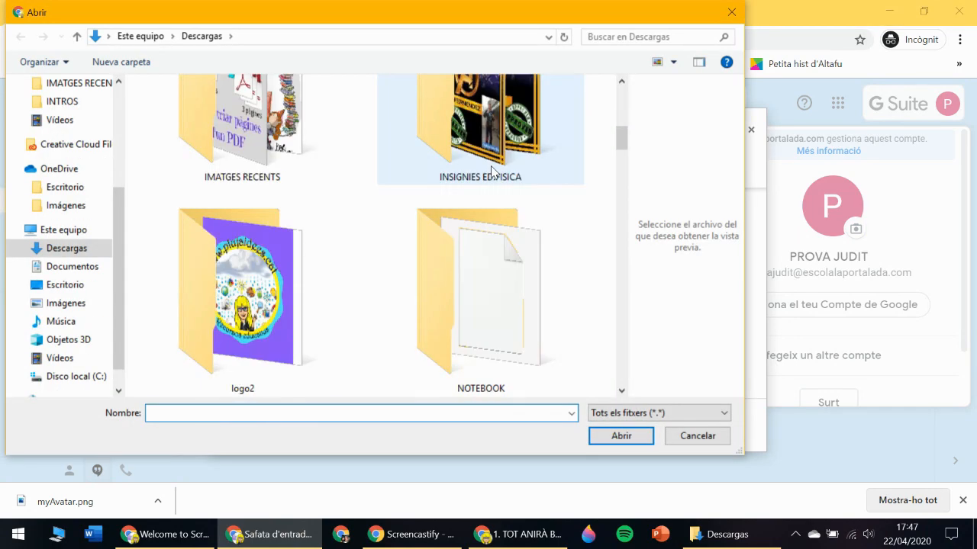
scroll(492, 172, "down", 10)
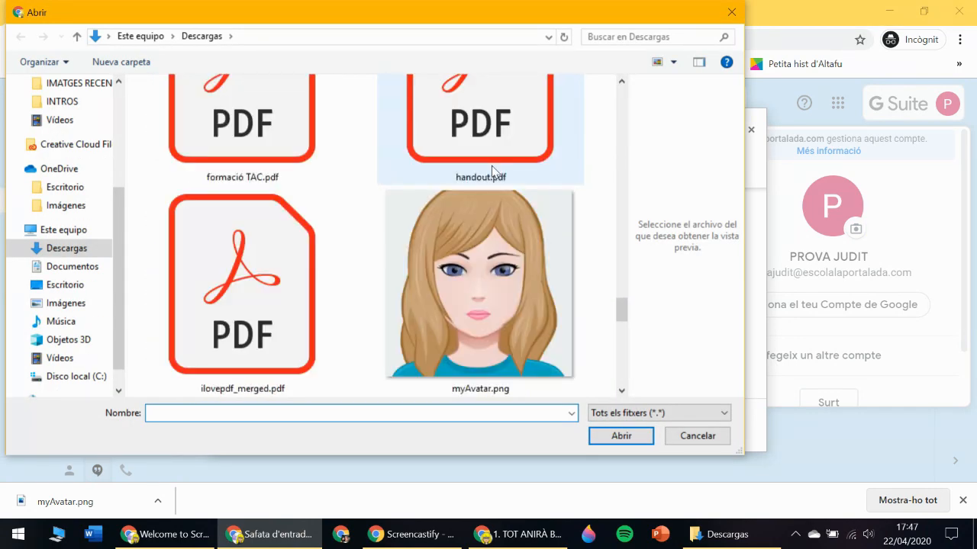
left_click(513, 262)
left_click(621, 436)
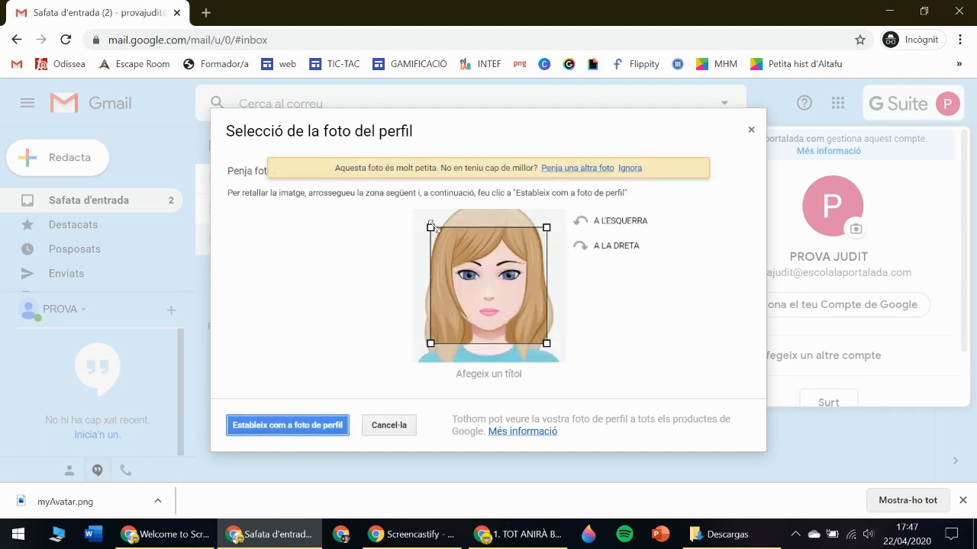
left_click_drag(431, 225, 414, 203)
left_click_drag(547, 343, 569, 363)
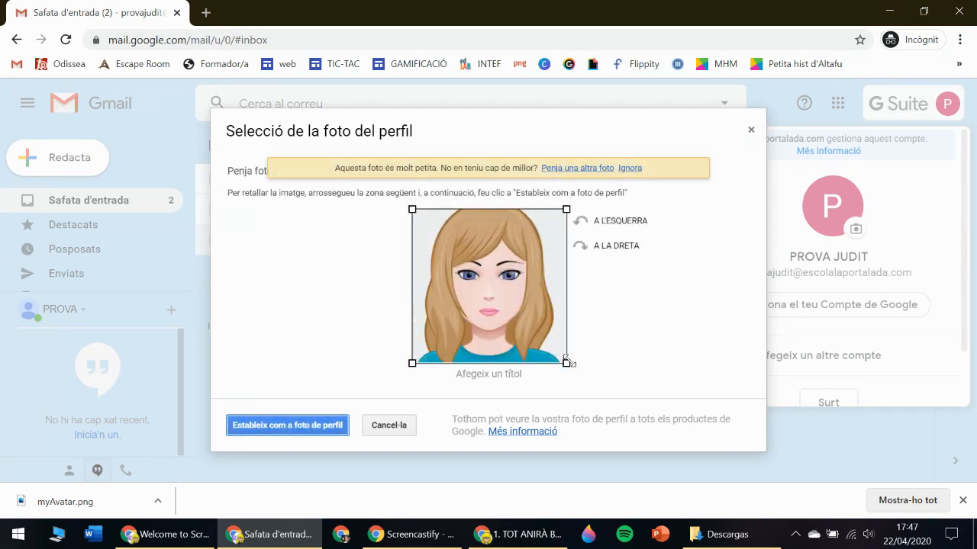
left_click(294, 426)
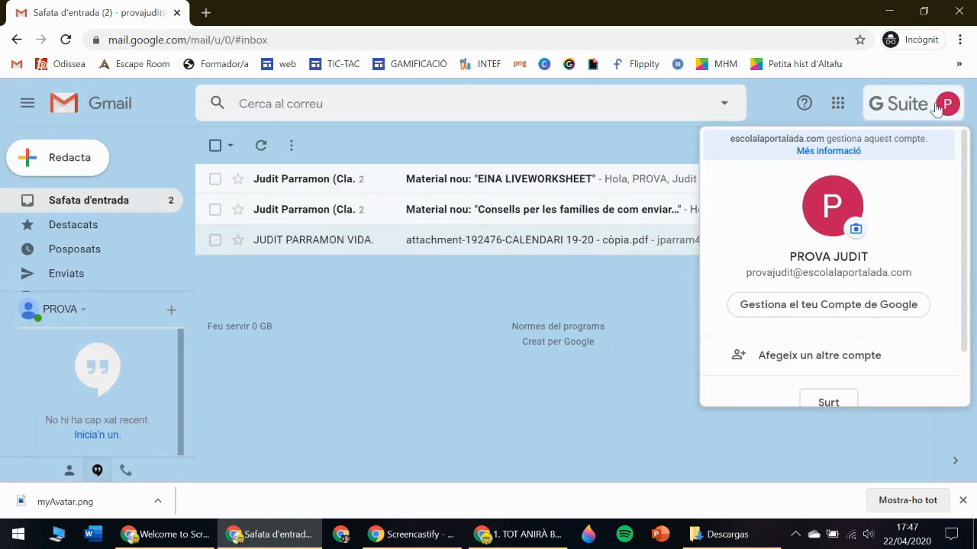
left_click(643, 308)
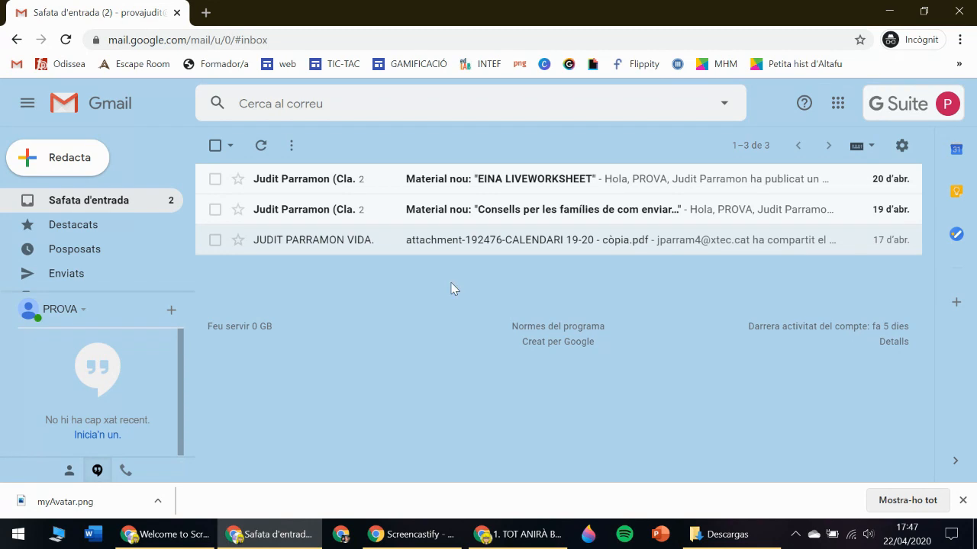
Open the Google apps grid at the top right of Gmail.
left_click(837, 103)
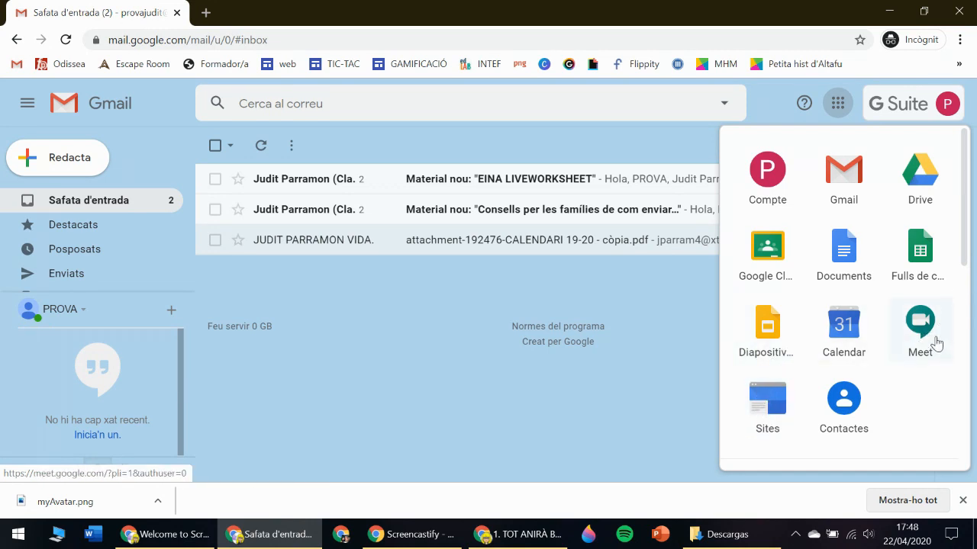
Open Google Contacts, start a new contact, cancel it and close the Contacts tab.
left_click(843, 405)
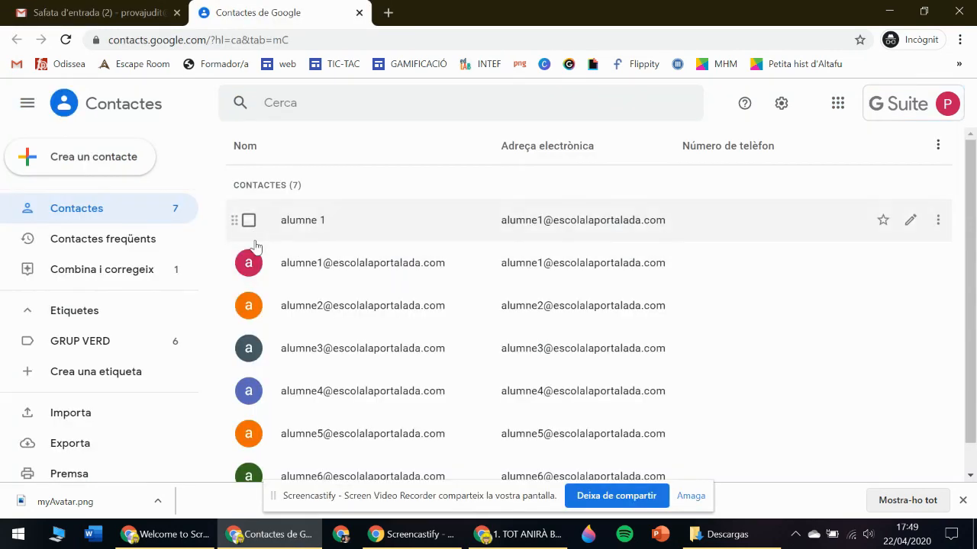
left_click(84, 155)
left_click(111, 174)
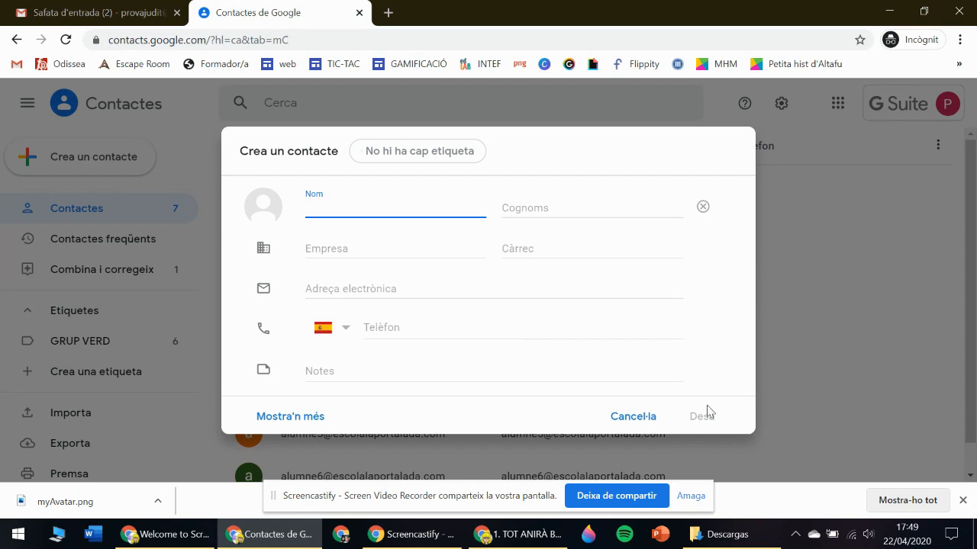
left_click(839, 290)
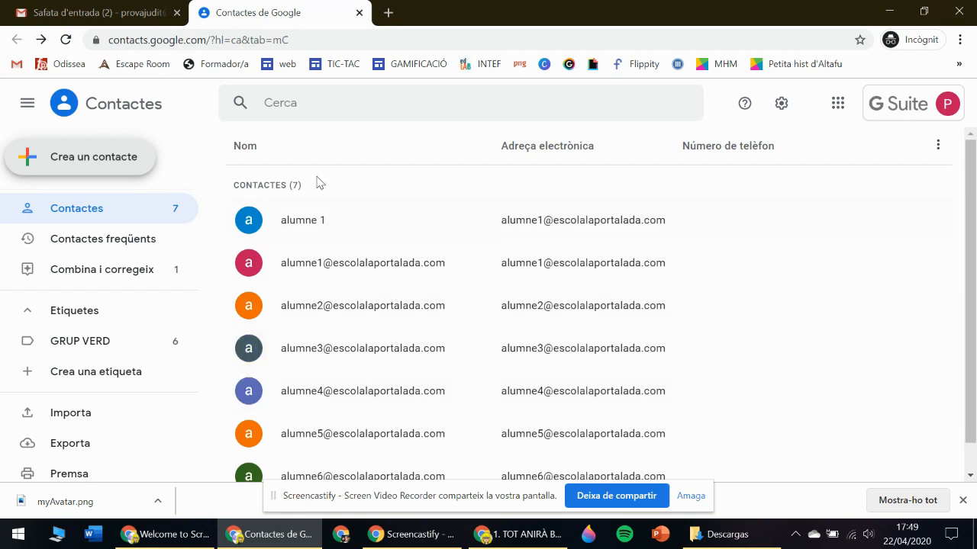
left_click(358, 13)
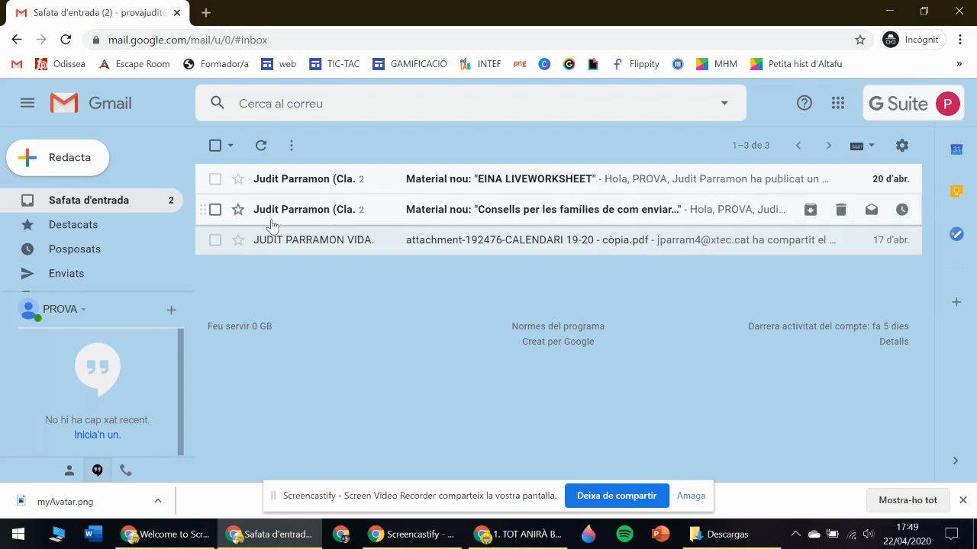
left_click(901, 145)
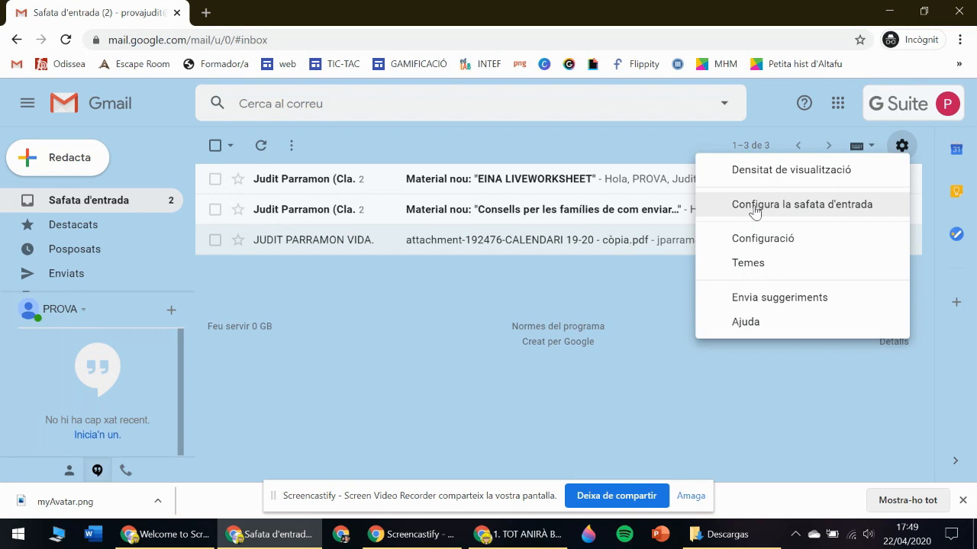
left_click(759, 241)
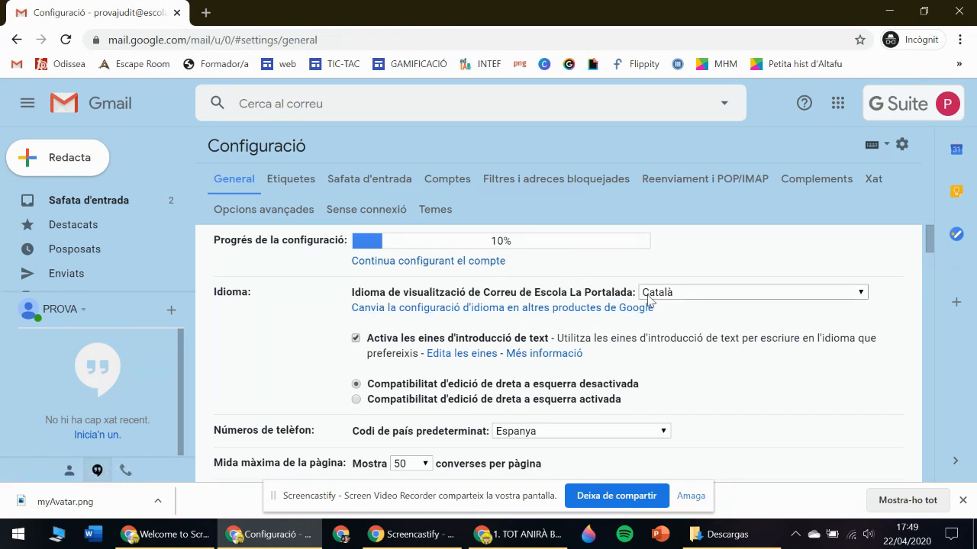
scroll(654, 301, "down", 20)
scroll(655, 309, "down", 3)
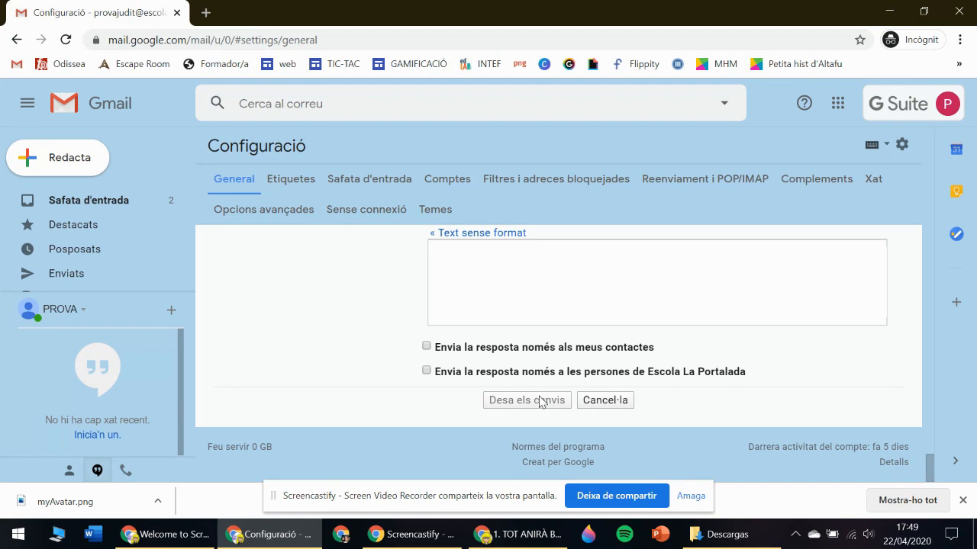
scroll(542, 404, "up", 15)
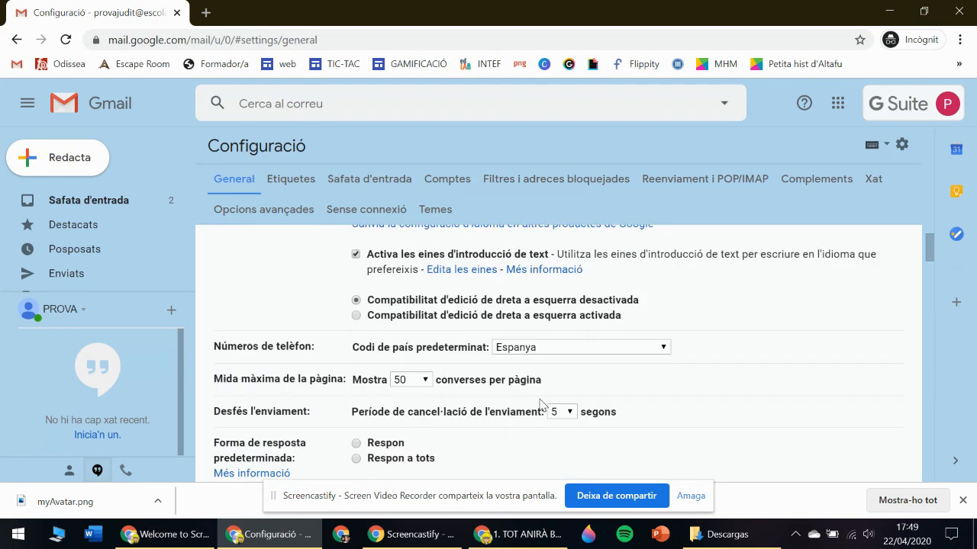
left_click(93, 202)
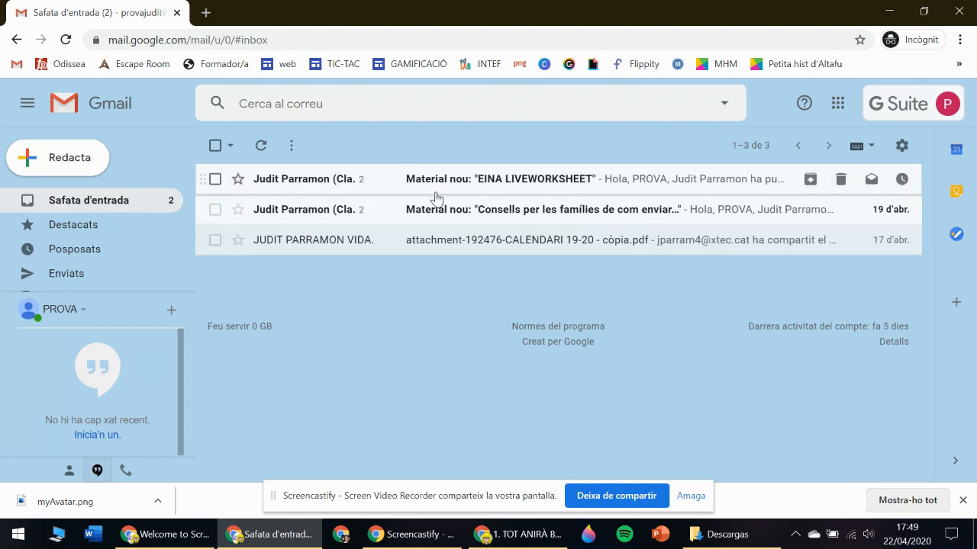
Star the message with the calendar PDF, then view the Starred and Sent folders.
left_click(238, 241)
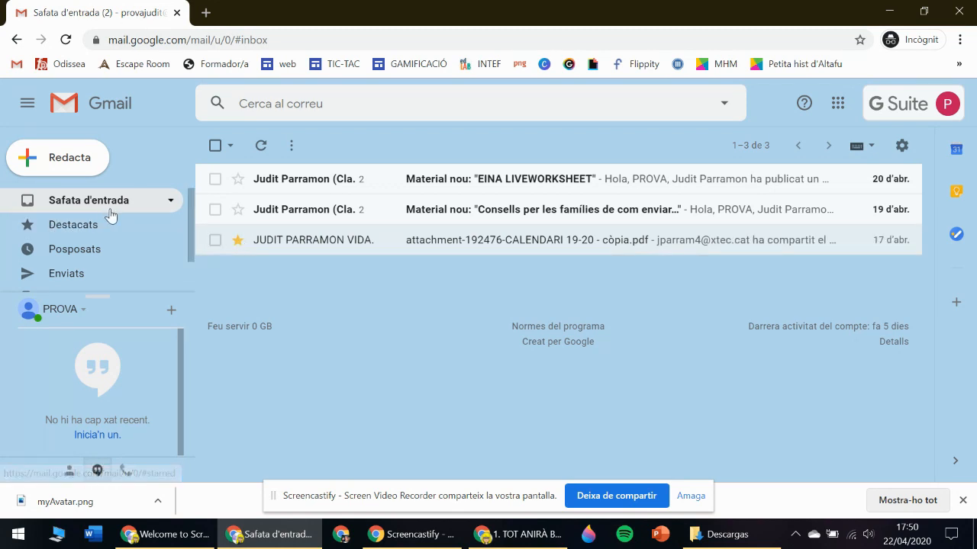
left_click(90, 203)
left_click(73, 227)
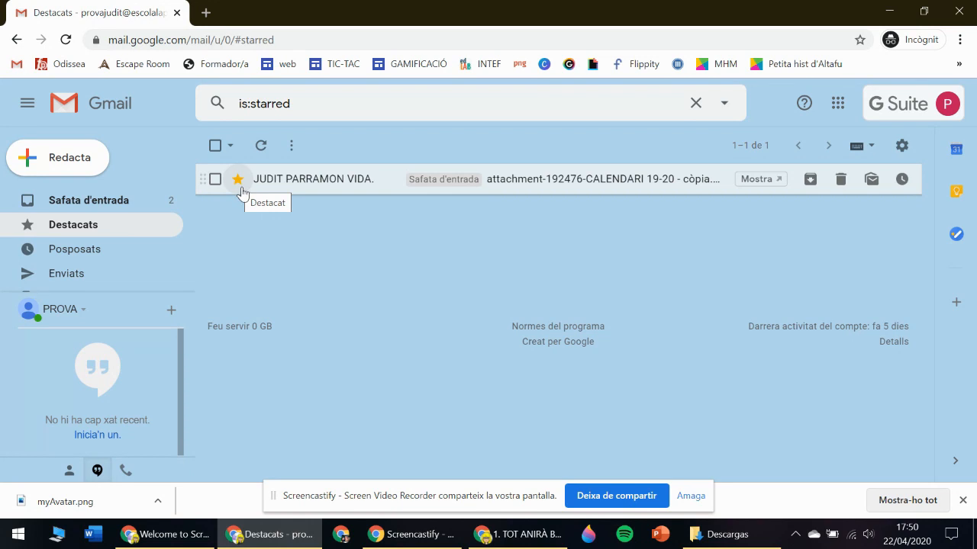
left_click(80, 278)
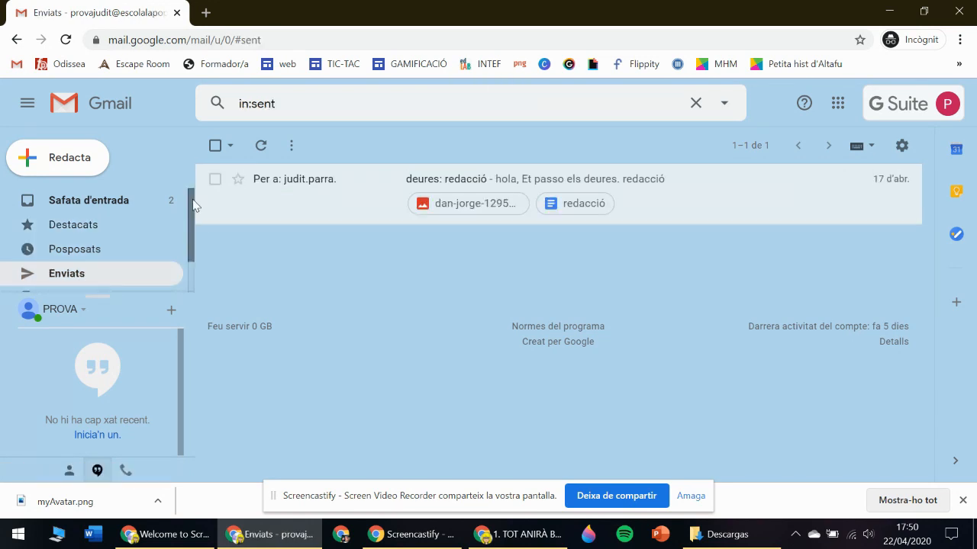
scroll(187, 229, "down", 1)
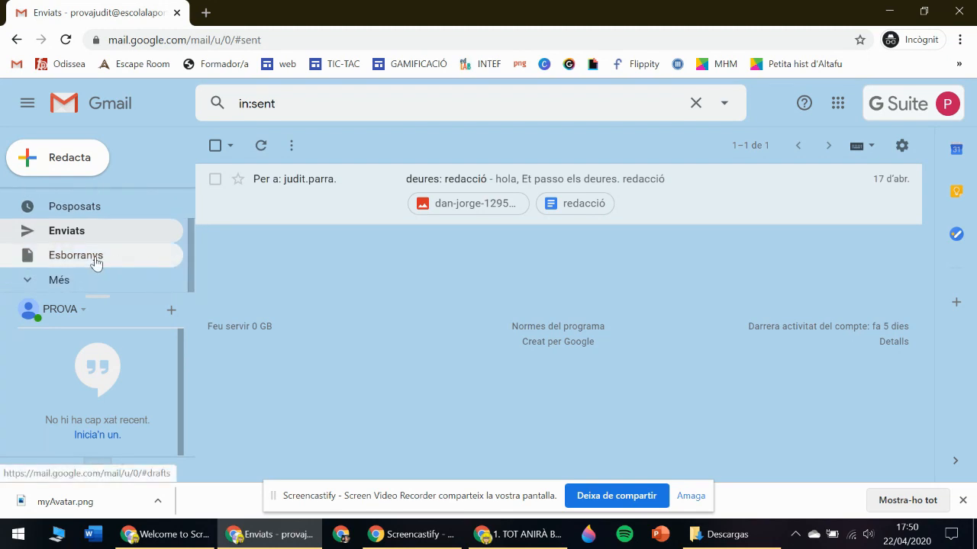
Open Drafts, expand the full label list with Més and scroll through it.
left_click(95, 259)
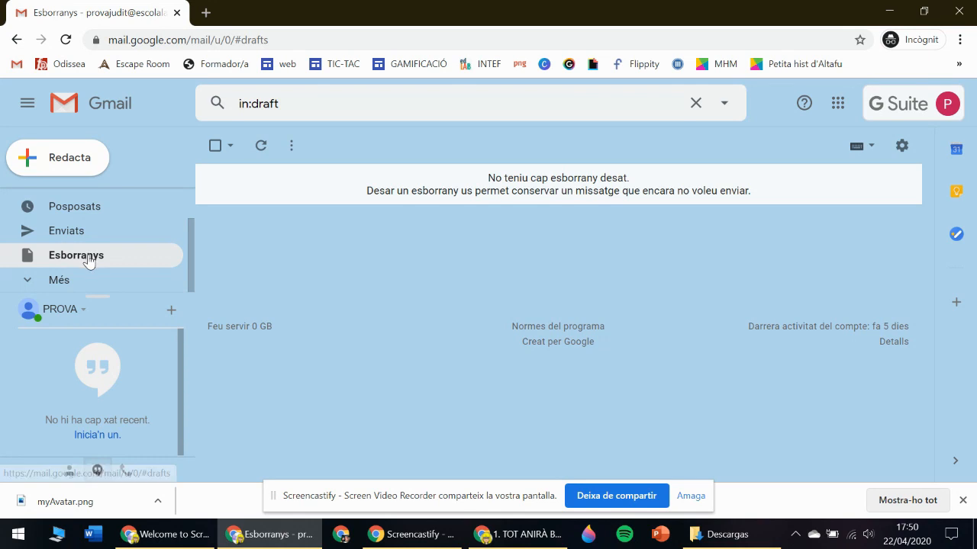
left_click(46, 280)
left_click_drag(190, 212, 191, 243)
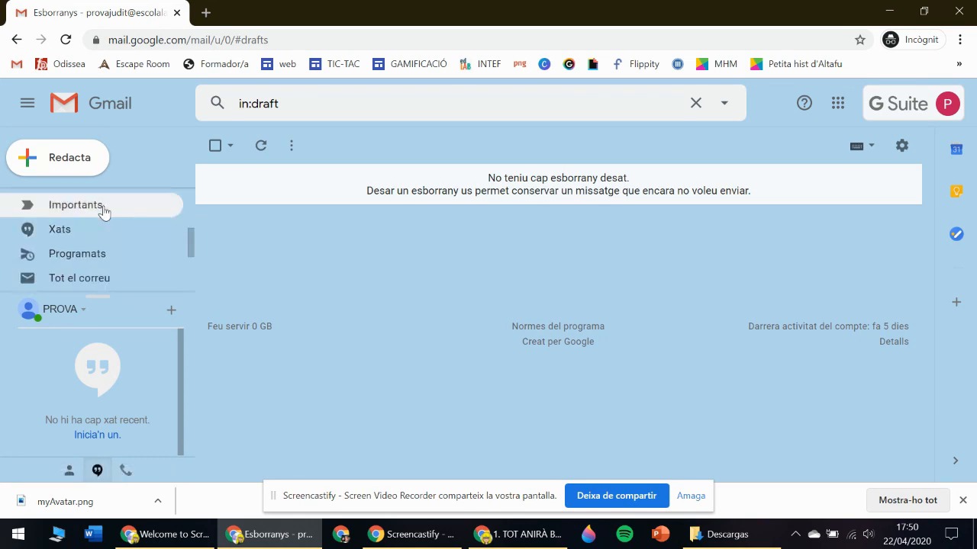
scroll(191, 237, "down", 1)
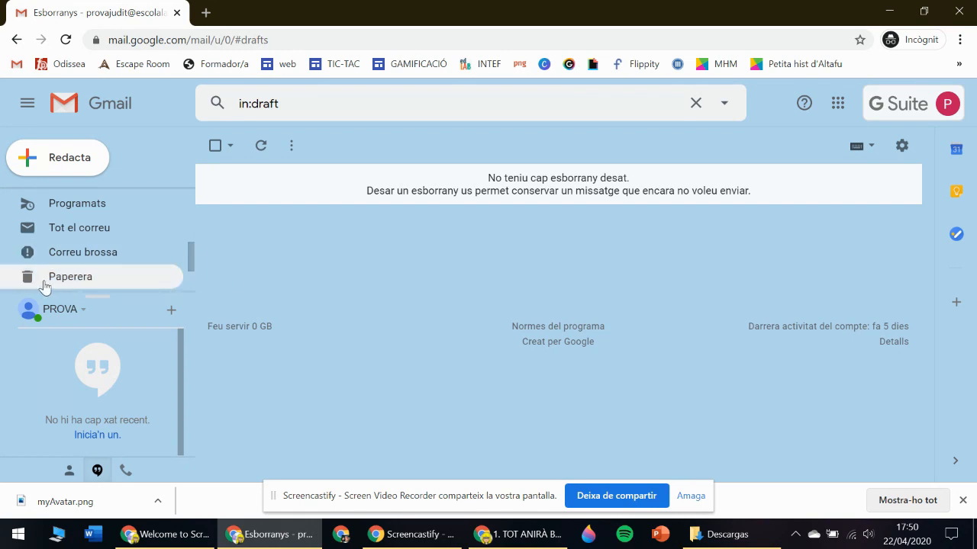
left_click_drag(191, 261, 193, 206)
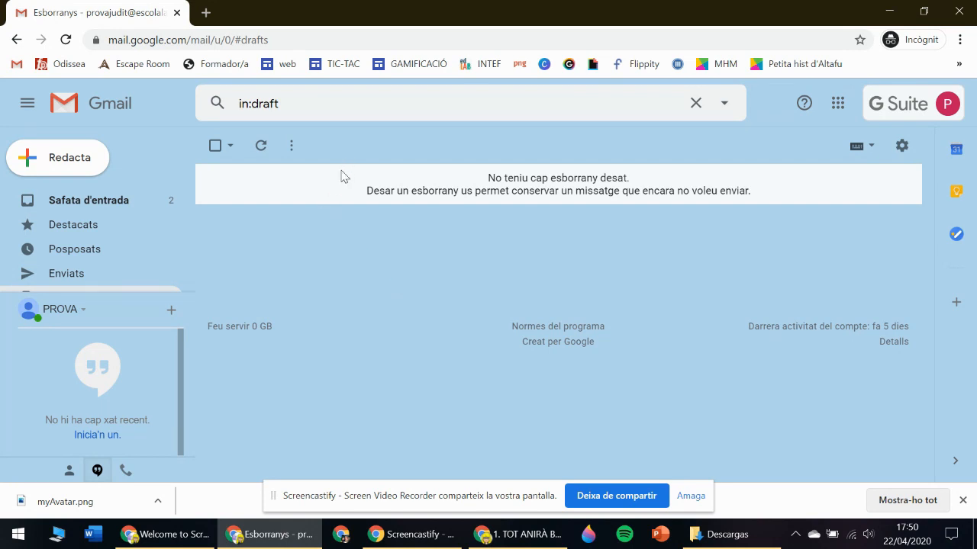
Compose a new email with the suggested contact as recipient, removing the stray typed letters.
left_click(81, 163)
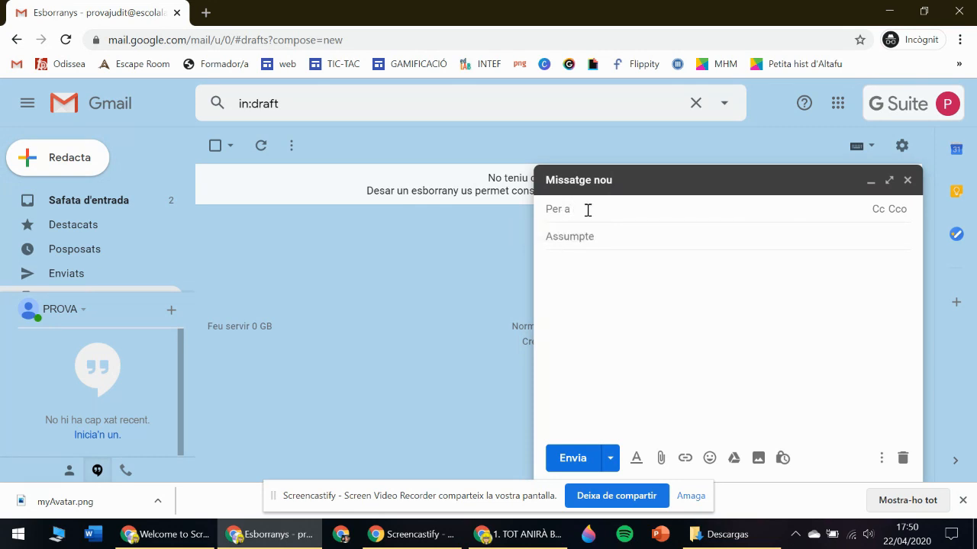
type("judit")
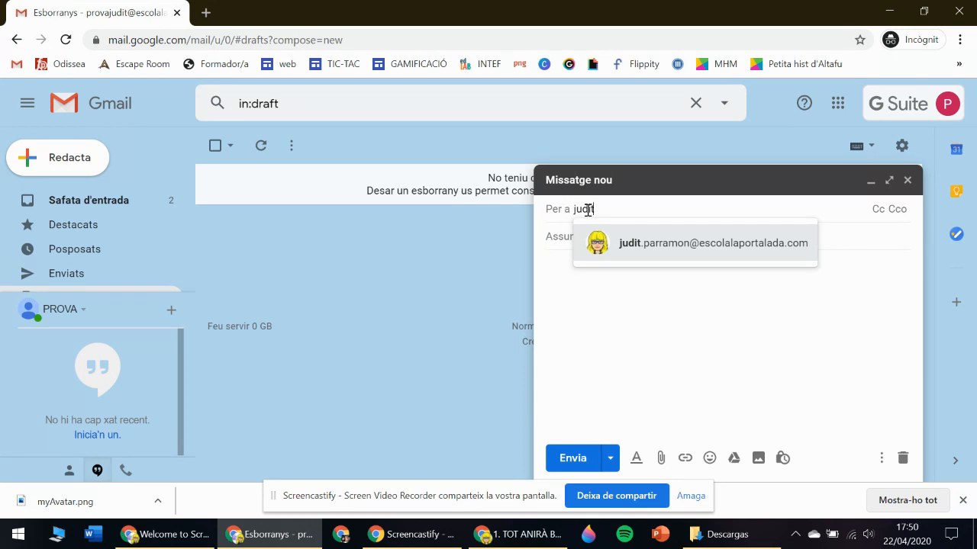
left_click(658, 245)
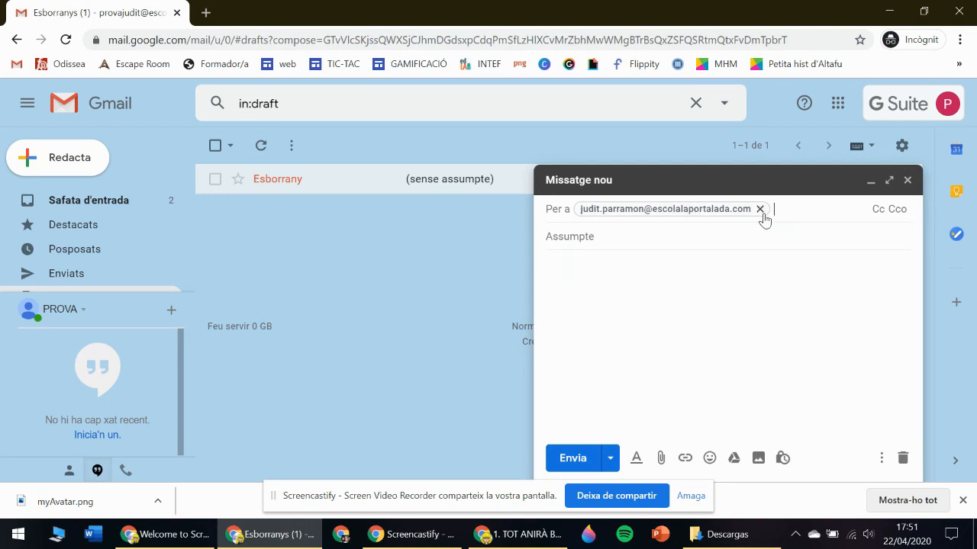
mouse_move(764, 219)
type("jparr")
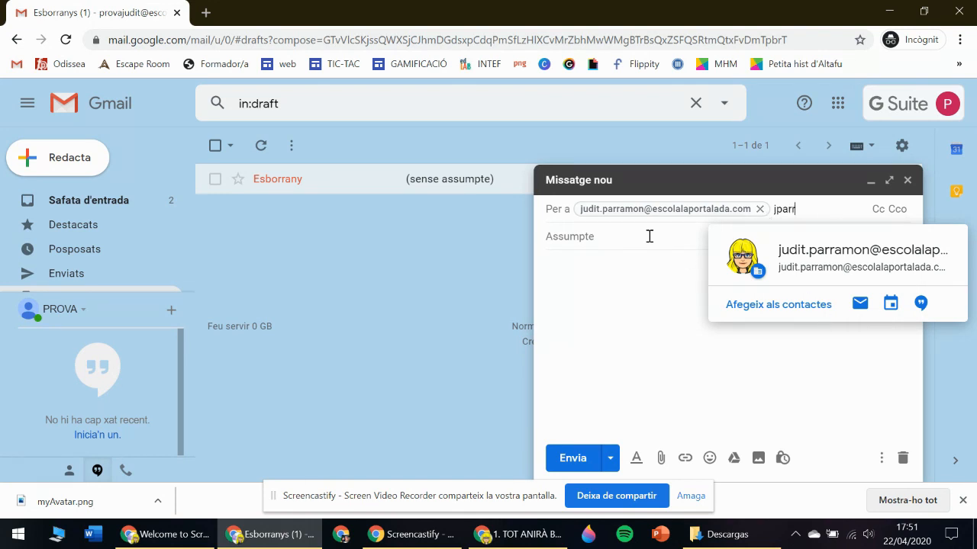
key("BackSpace")
key("BackSpace")
key("BackSpace")
key("BackSpace")
key("BackSpace")
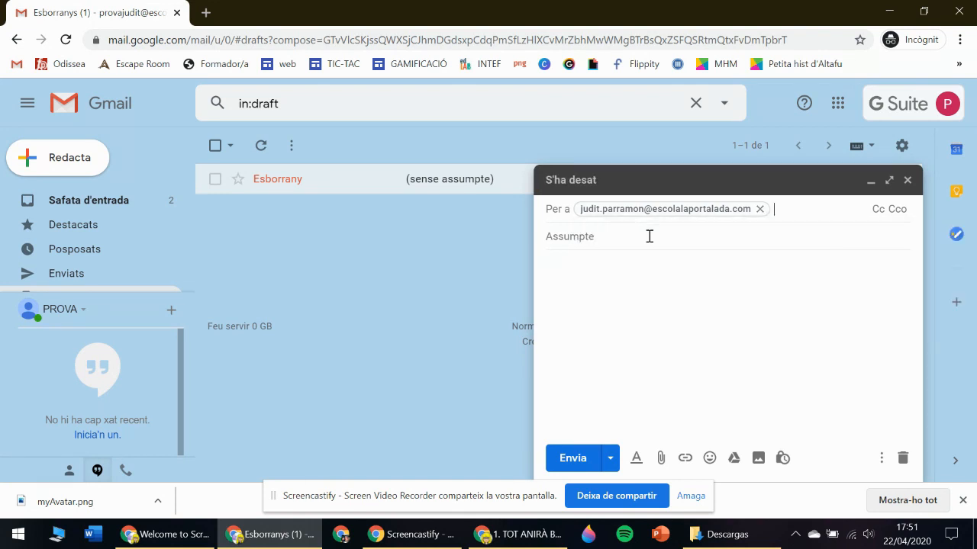
left_click(616, 236)
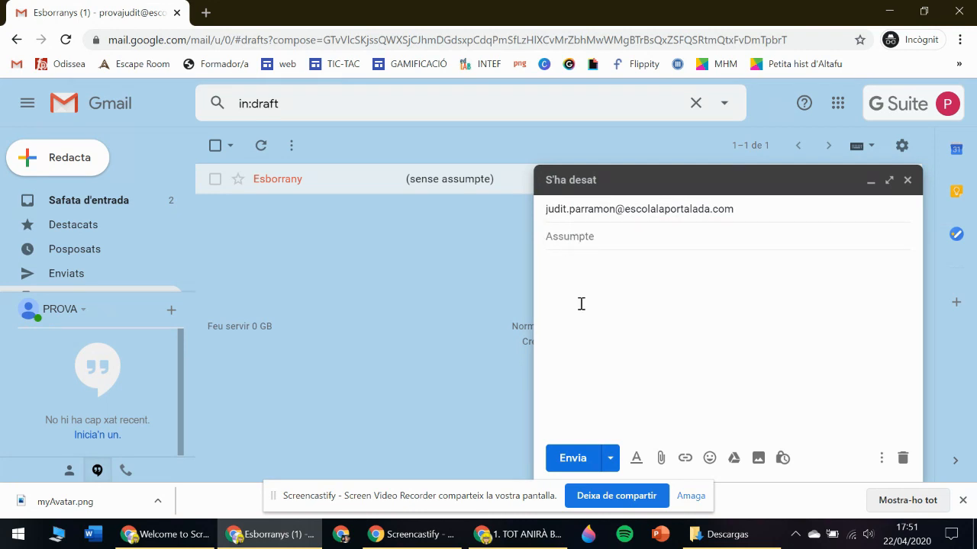
Enter 'Explicació de gmail' as the subject.
type("e")
key("BackSpace")
type("Expl")
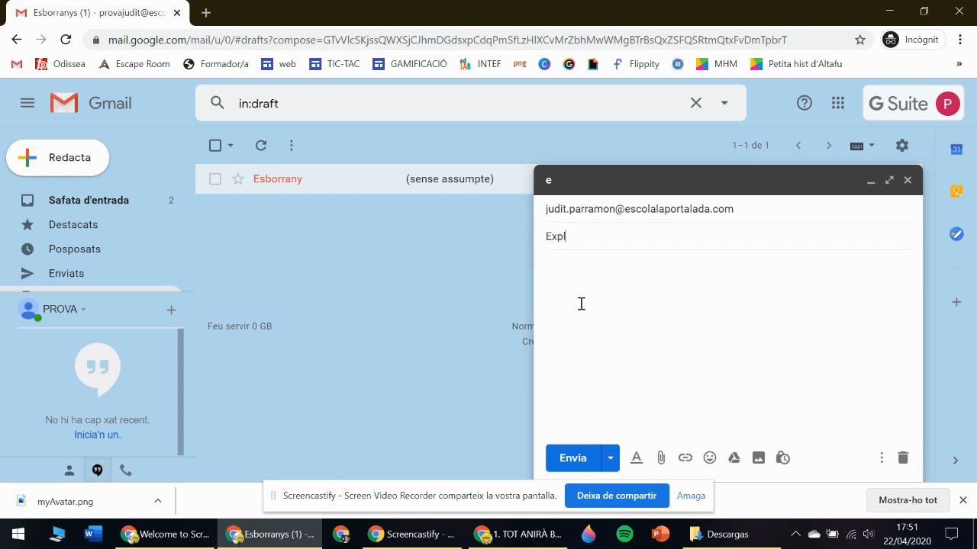
type("icació de gmail")
Write the body with 'Hola', a filler text line and the sender's name as signature.
left_click(595, 277)
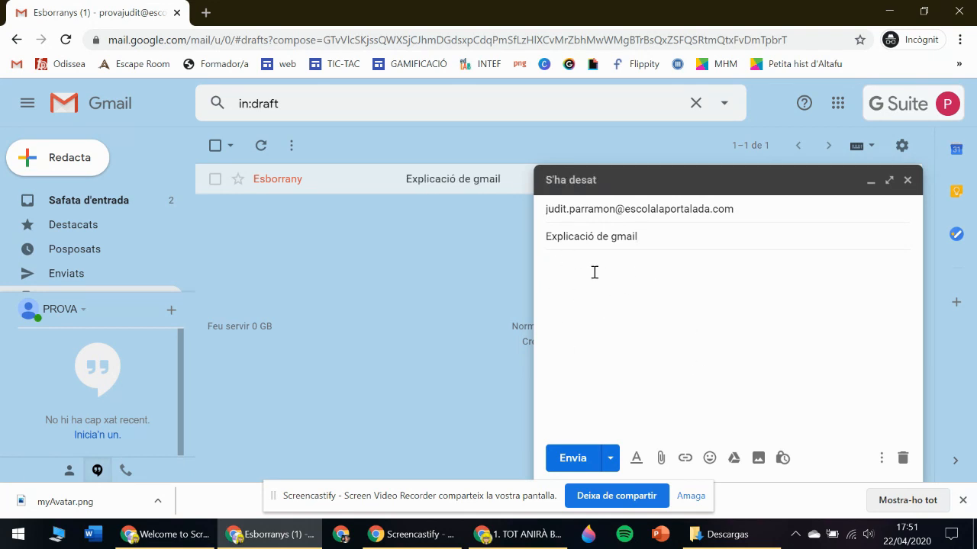
type("Hola")
type("NSObnvqoergjnasovqonvj")
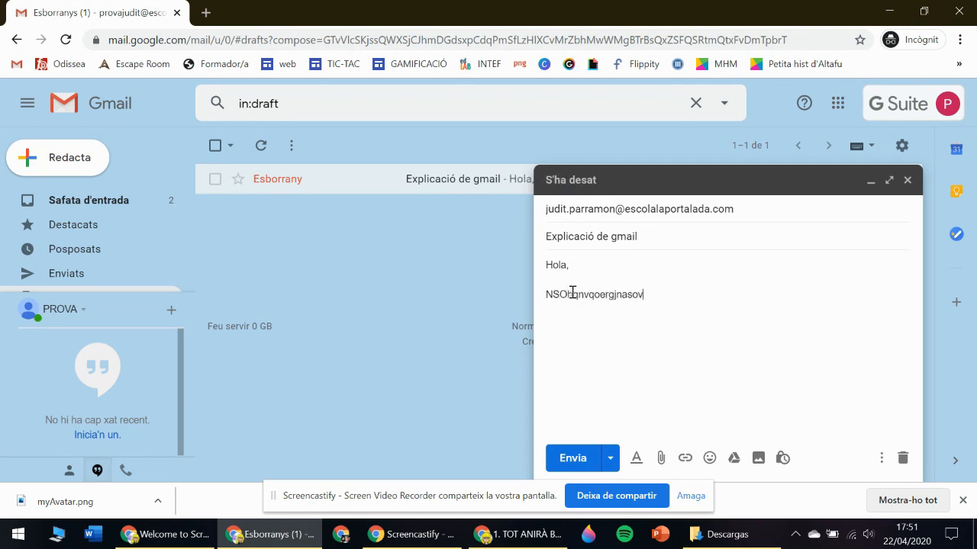
type("dckNÑEGFñnvnGVLDKnv")
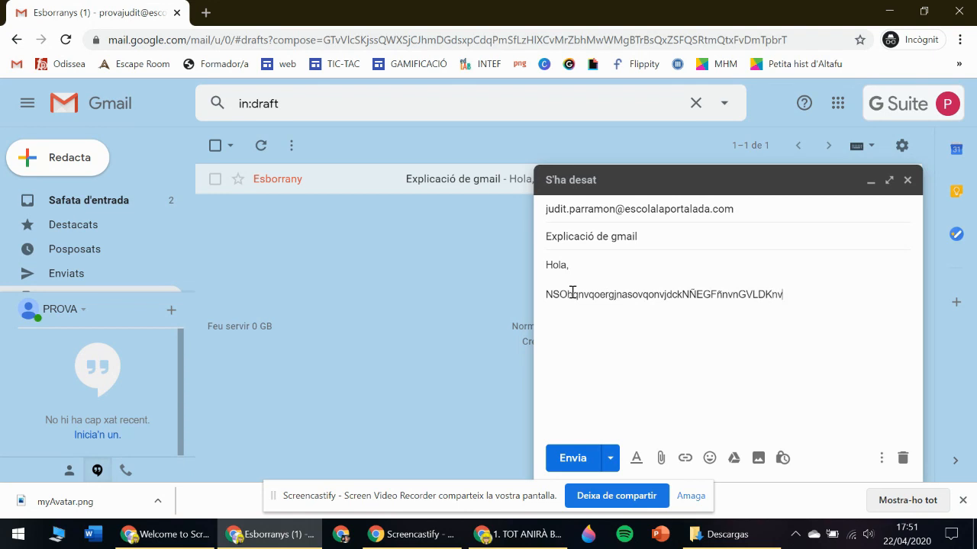
type("pWVNzdK")
key("Return")
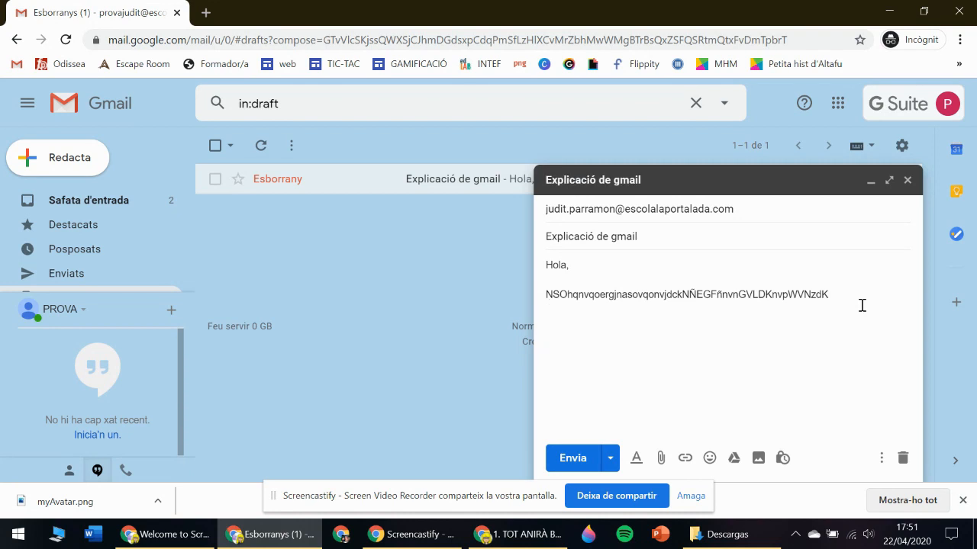
key("BackSpace")
key("BackSpace")
type("Judit Parramon")
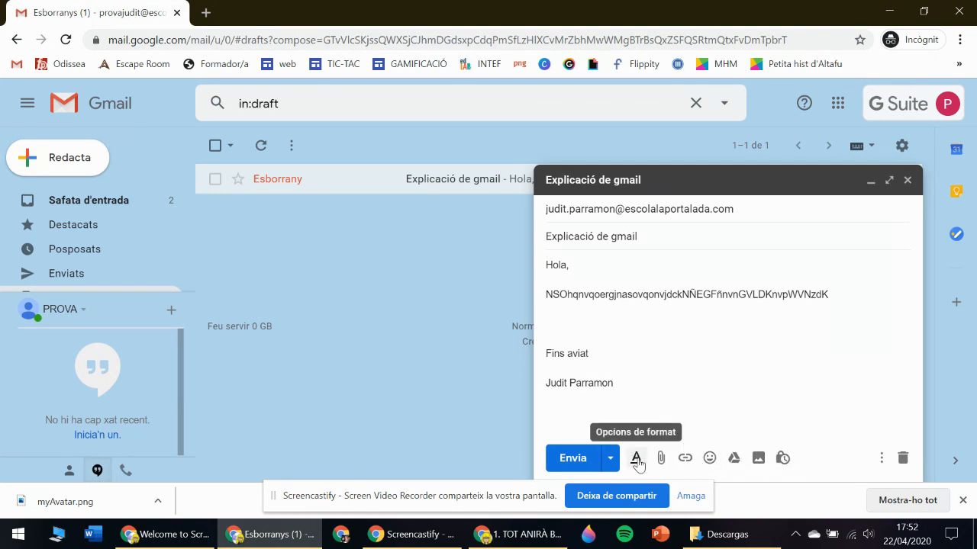
Colour the greeting and filler line blue.
left_click_drag(546, 272, 674, 318)
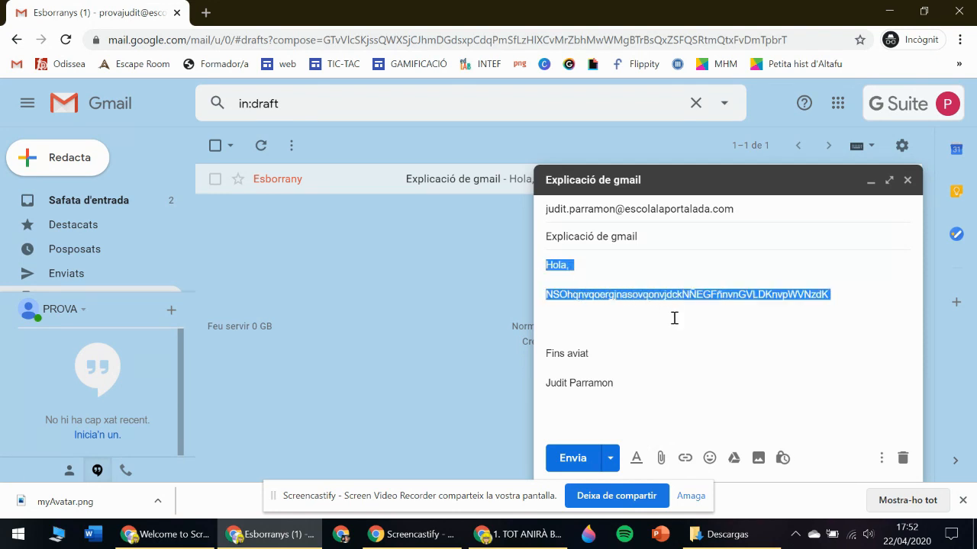
left_click(635, 457)
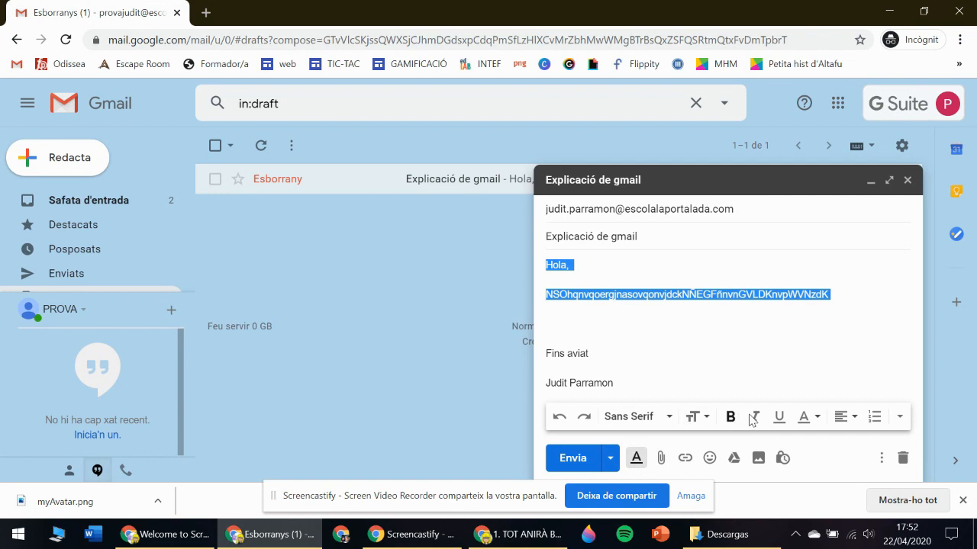
left_click(808, 418)
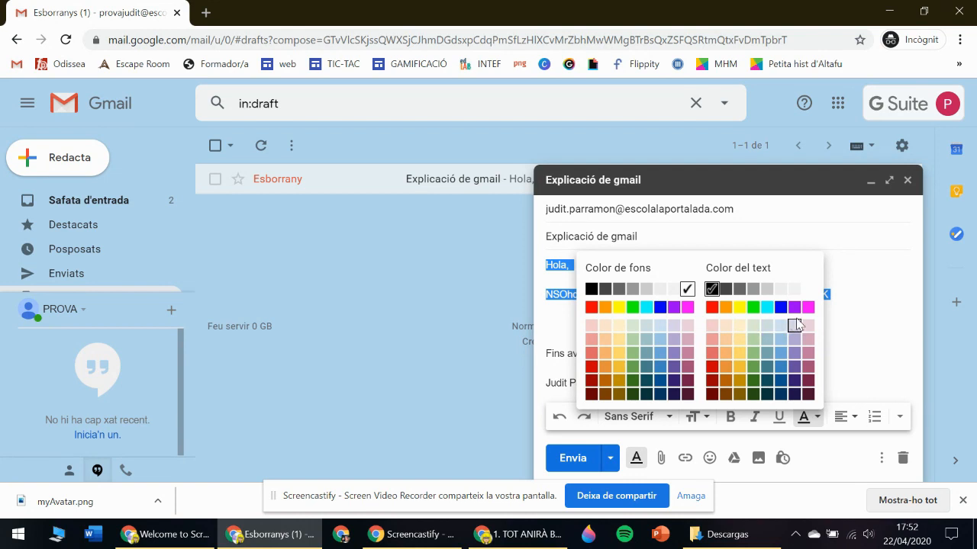
left_click(780, 307)
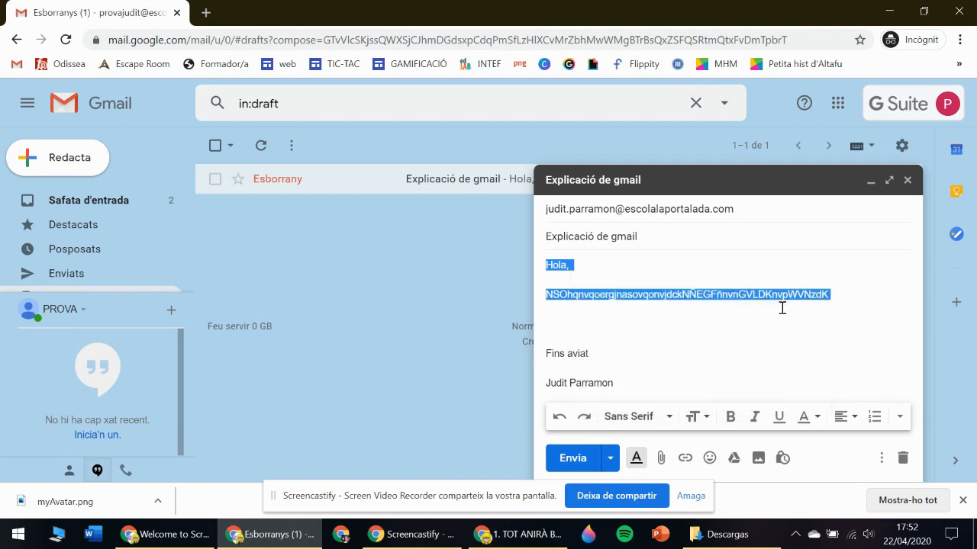
left_click(672, 329)
left_click_drag(829, 295, 783, 295)
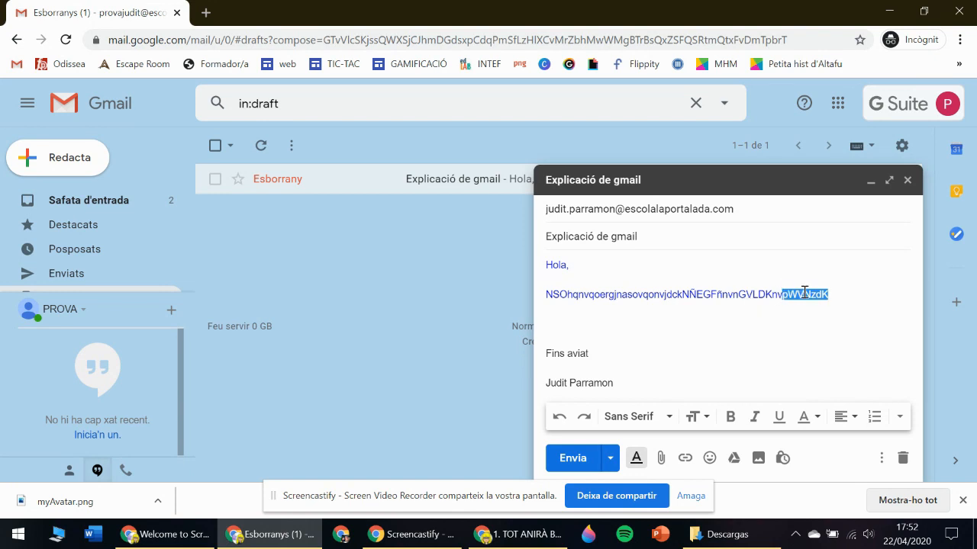
left_click(805, 417)
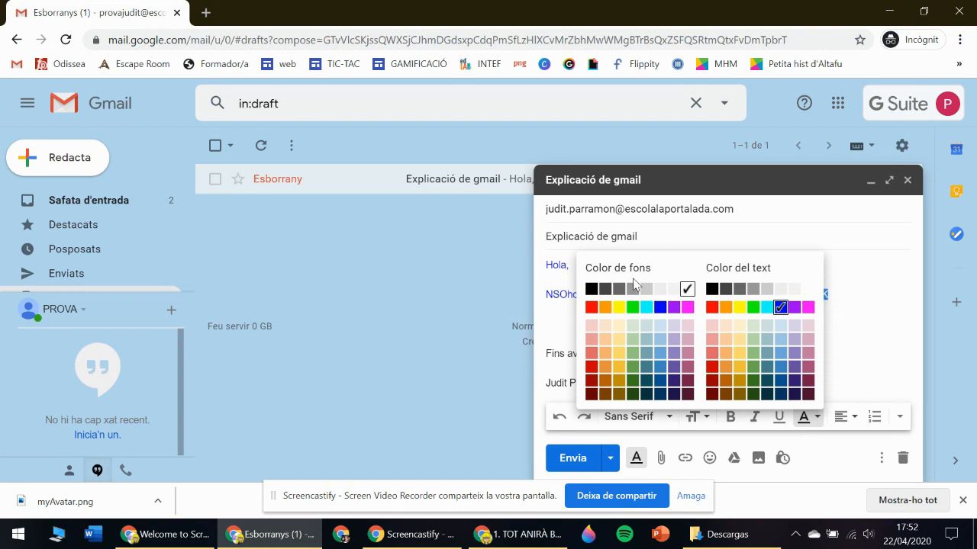
left_click(619, 307)
left_click(723, 339)
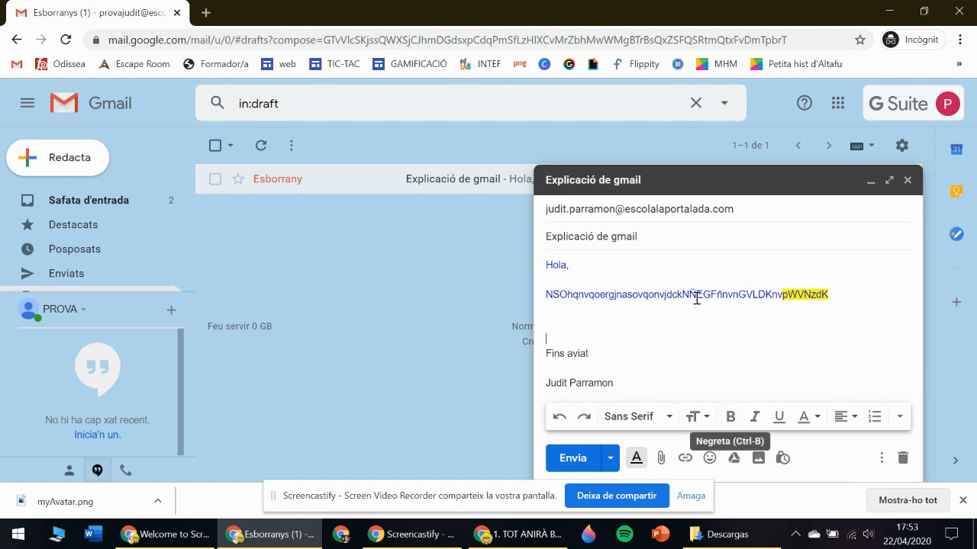
Make 'ÑEGF' bold, 'ovqonvjd' italic and 'ergjnas' underlined.
left_click_drag(690, 295, 721, 293)
left_click(732, 419)
left_click(650, 295)
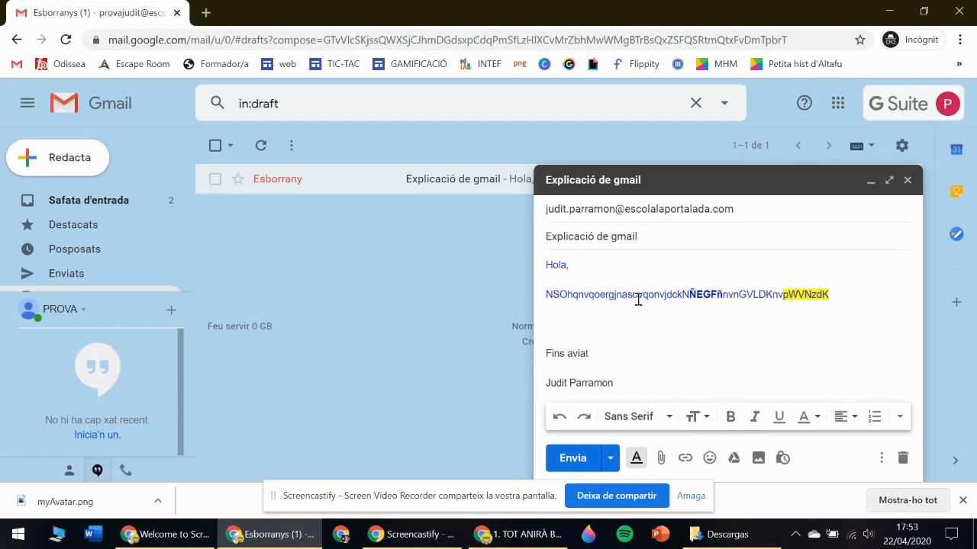
left_click_drag(633, 296, 672, 296)
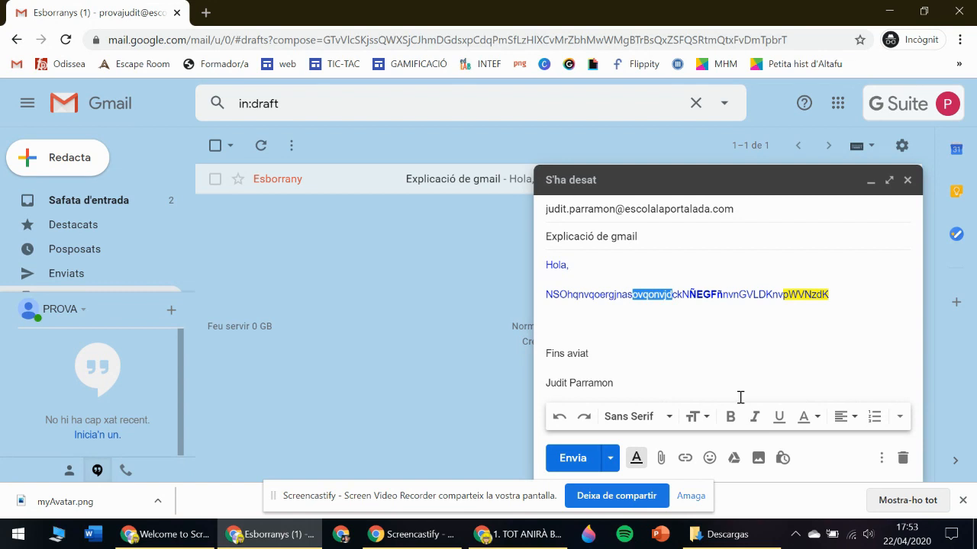
left_click(753, 419)
left_click(705, 340)
left_click_drag(602, 294, 633, 297)
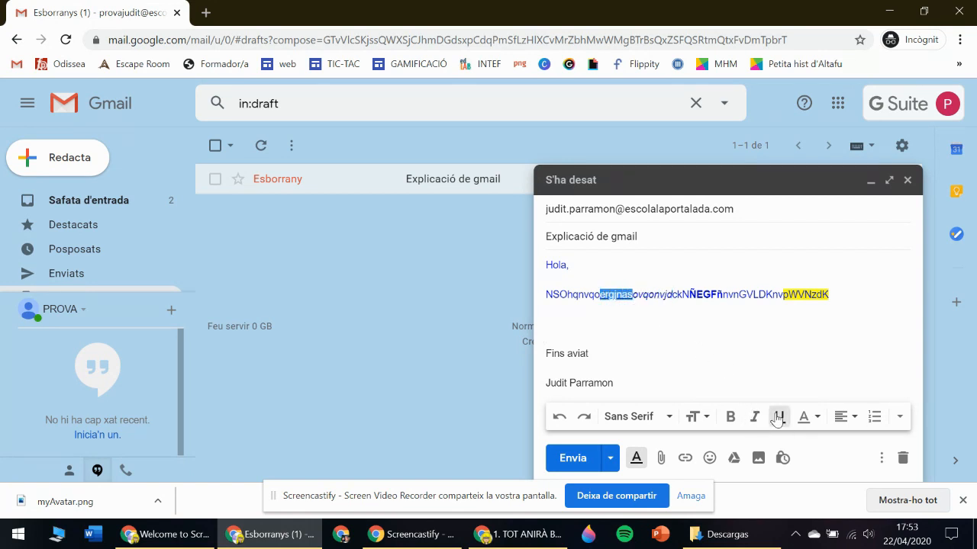
left_click(732, 343)
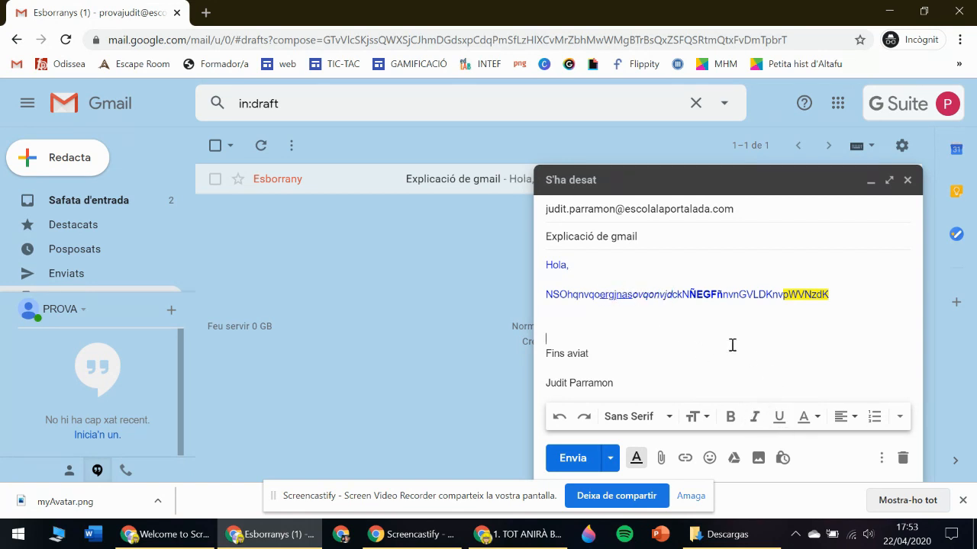
Set the whole random-letter line to Comic Sans MS.
left_click(634, 416)
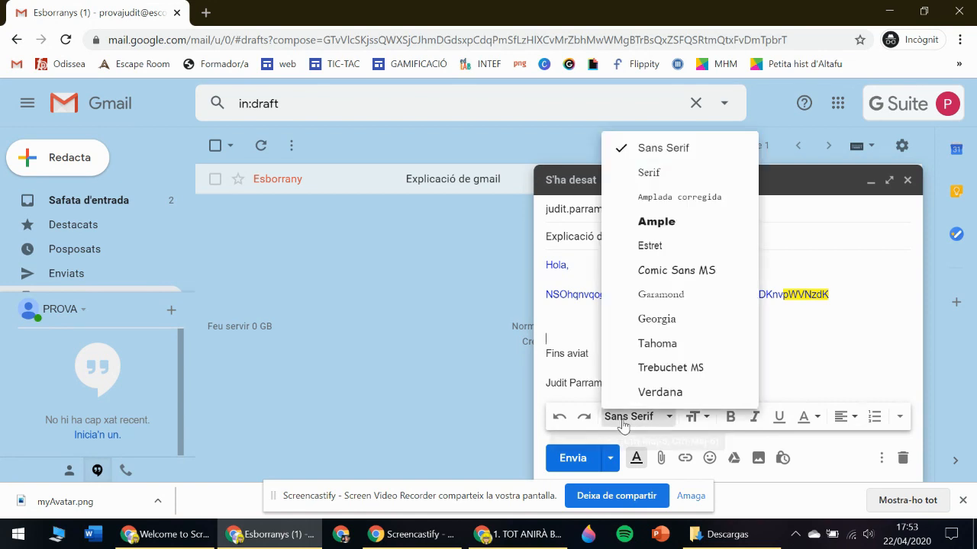
left_click(774, 329)
left_click_drag(545, 298, 830, 296)
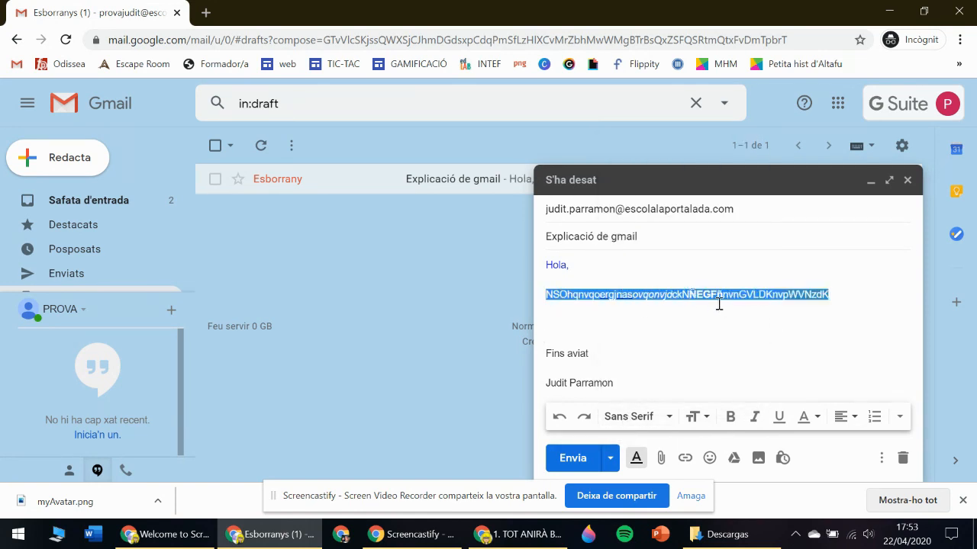
left_click(637, 416)
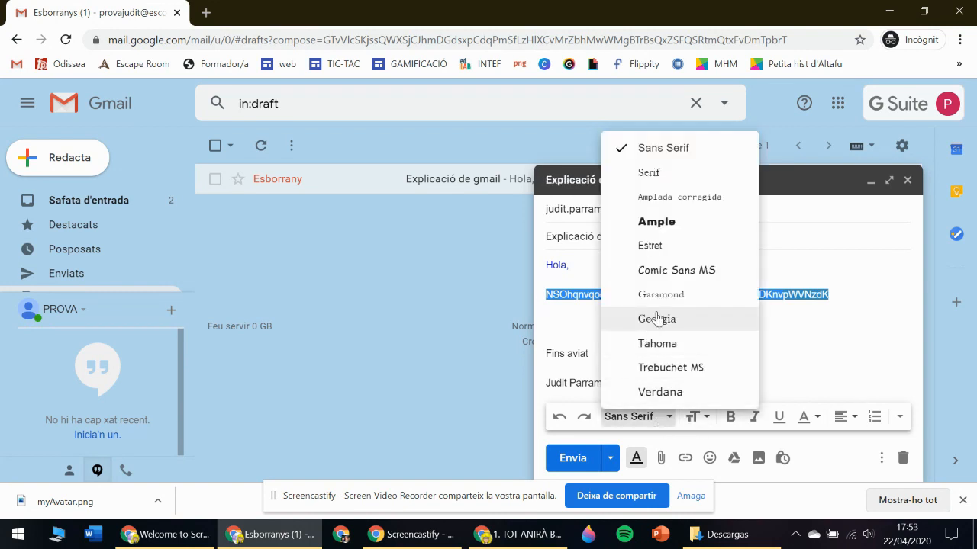
left_click(673, 272)
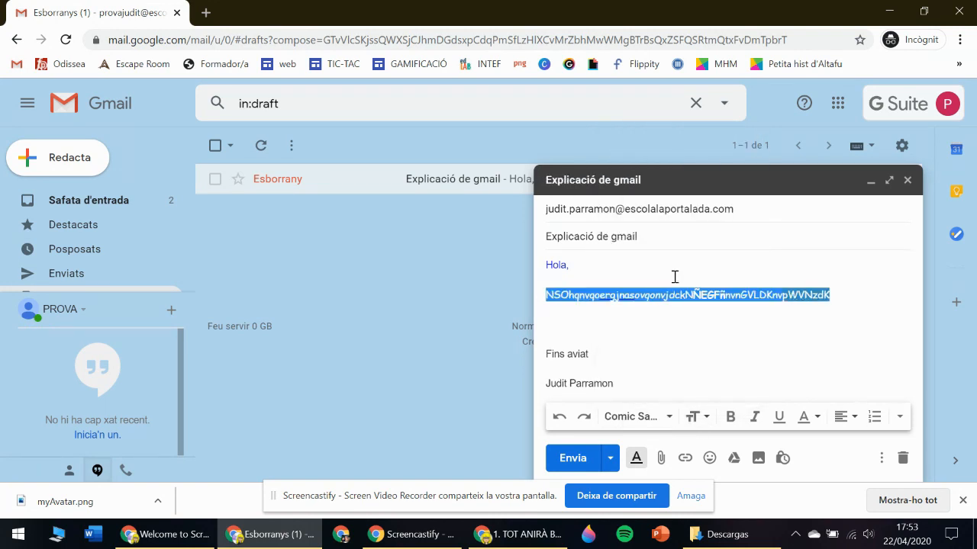
left_click(687, 323)
Make 'Fins aviat' large and delete the blank lines above it.
left_click_drag(546, 354, 591, 358)
left_click(695, 417)
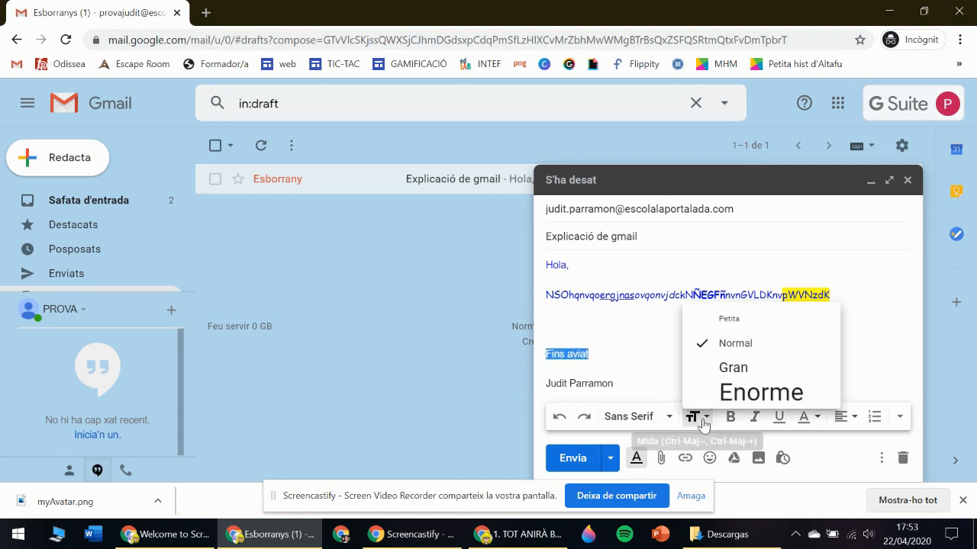
left_click(754, 370)
left_click(706, 343)
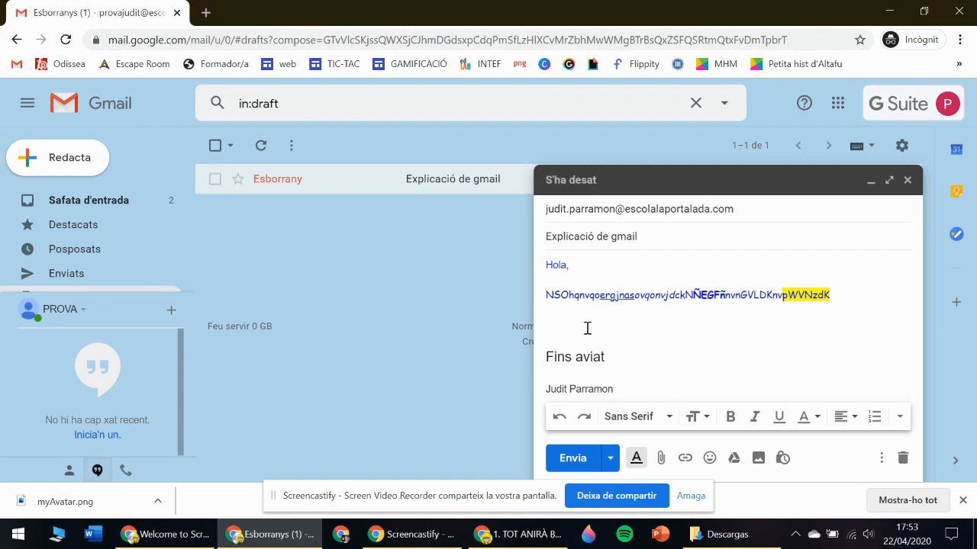
key("Delete")
key("Delete")
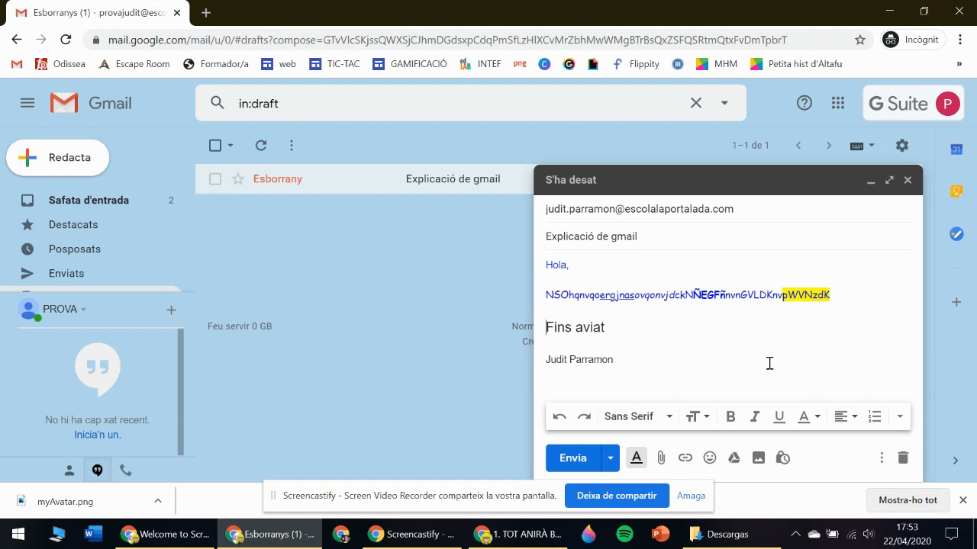
left_click(898, 418)
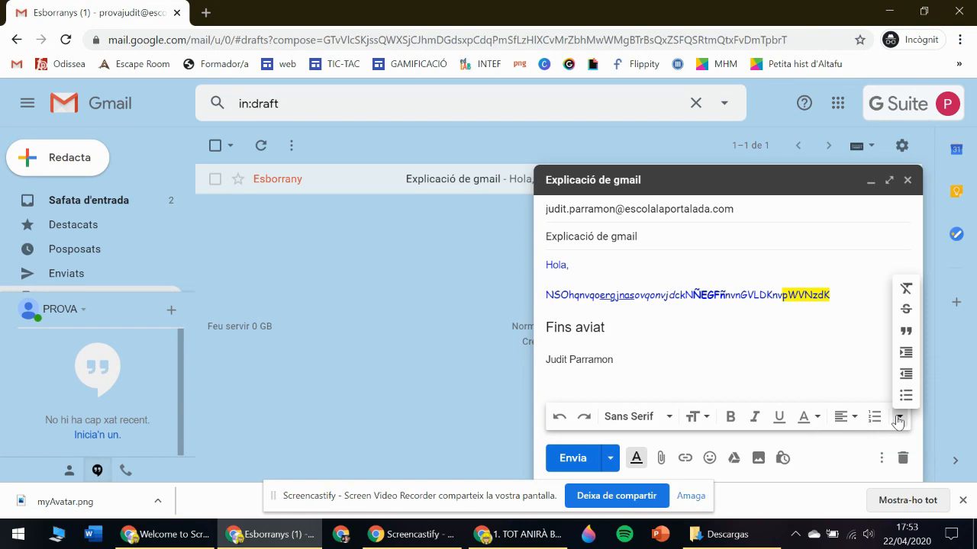
left_click(861, 373)
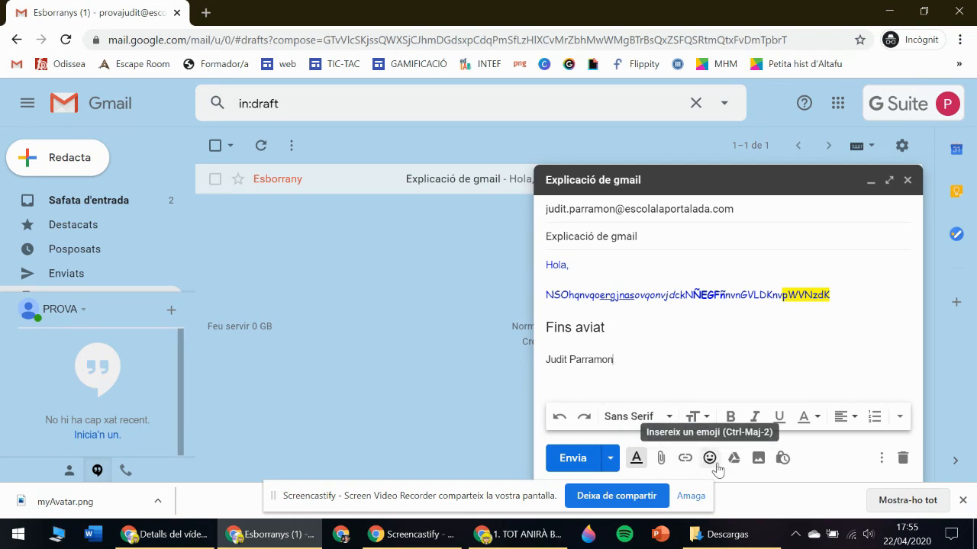
Attach myAvatar.png from Descargas to the draft.
left_click(661, 460)
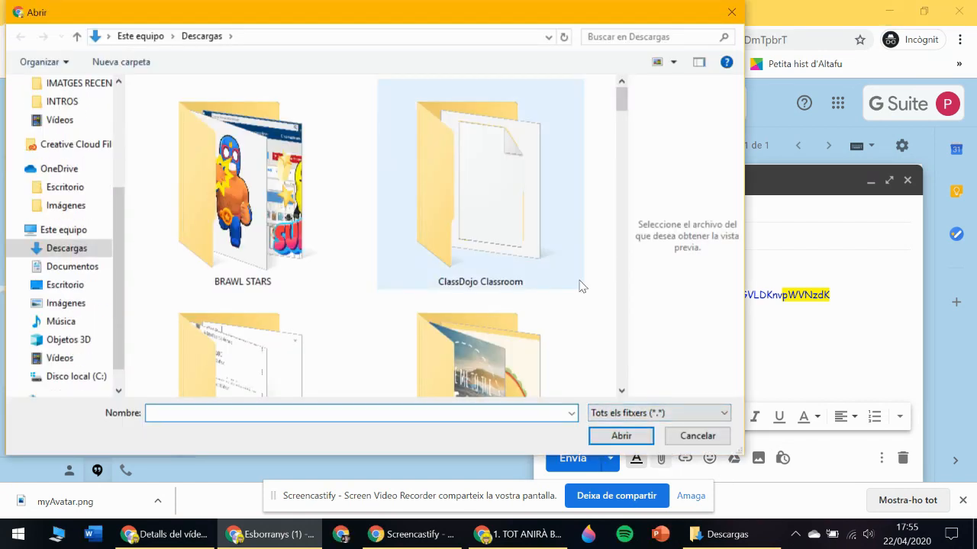
left_click_drag(624, 107, 612, 321)
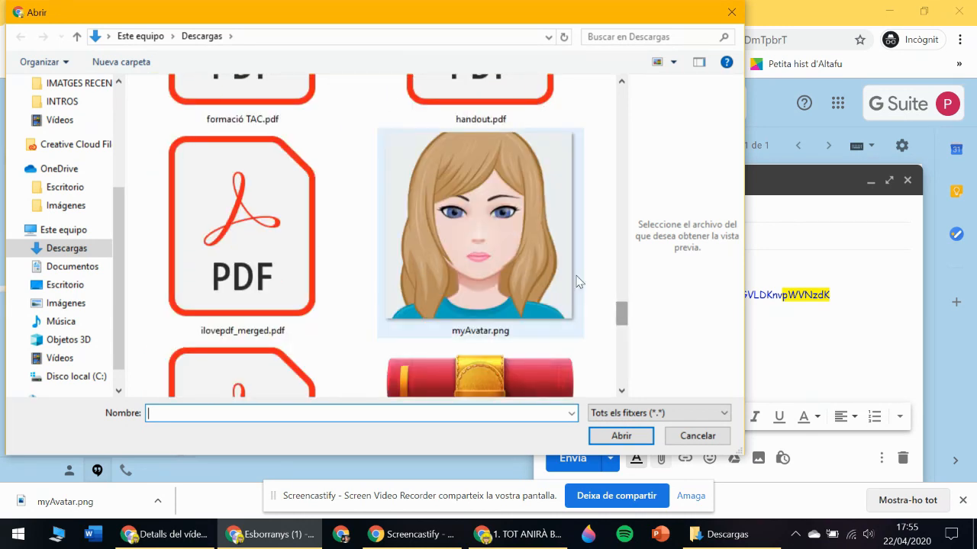
left_click(496, 245)
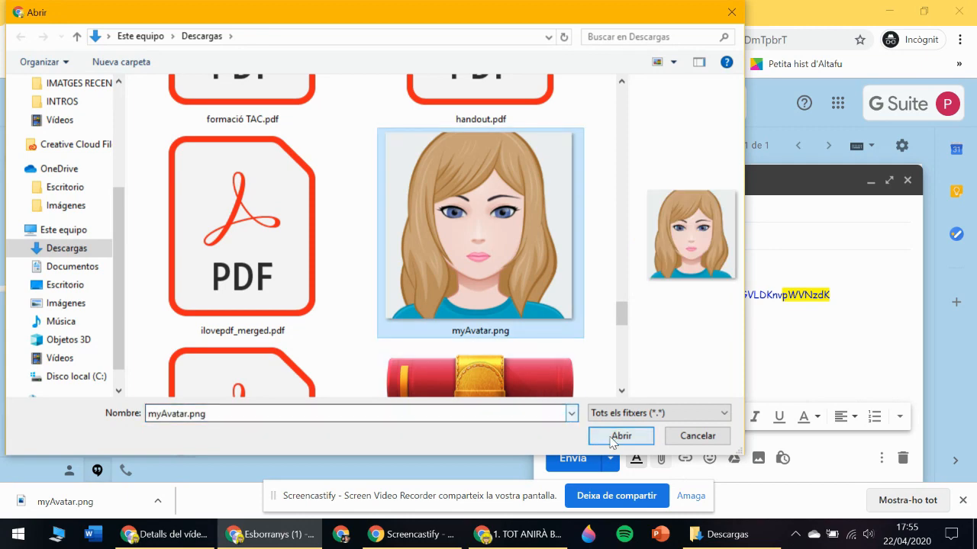
left_click(617, 442)
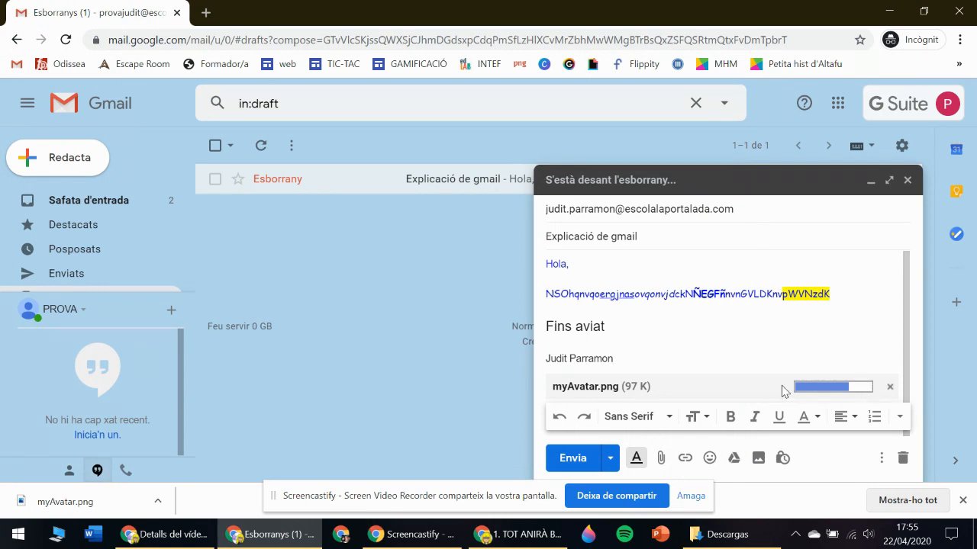
Attach fitxes reforç.docx as the second file.
left_click(660, 458)
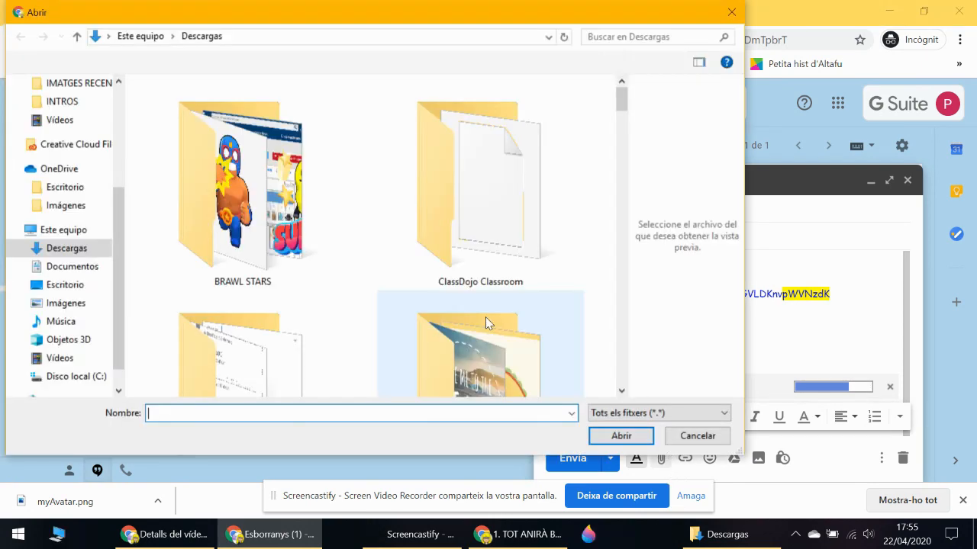
left_click_drag(622, 100, 622, 293)
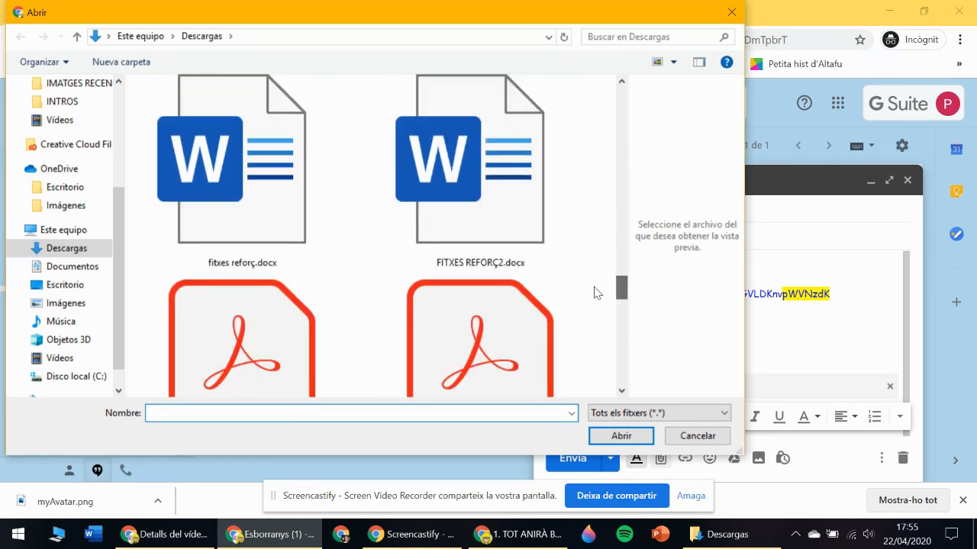
left_click(280, 224)
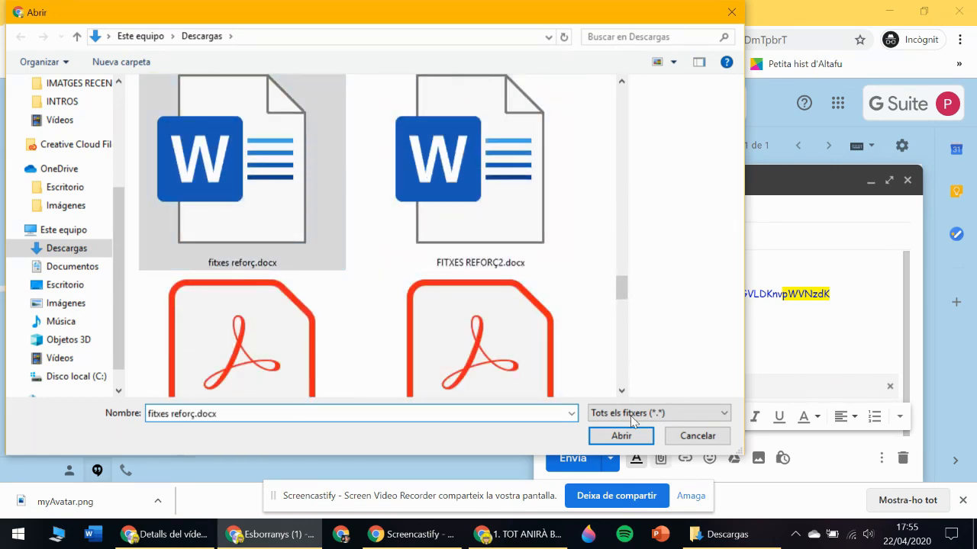
left_click(619, 436)
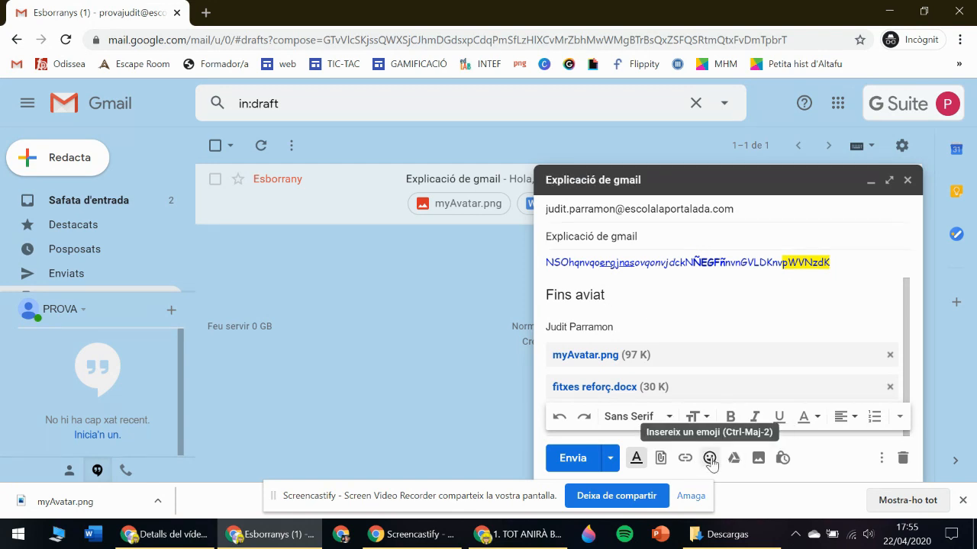
Insert a smiling emoji after 'Fins aviat' and close the emoji picker.
left_click(710, 459)
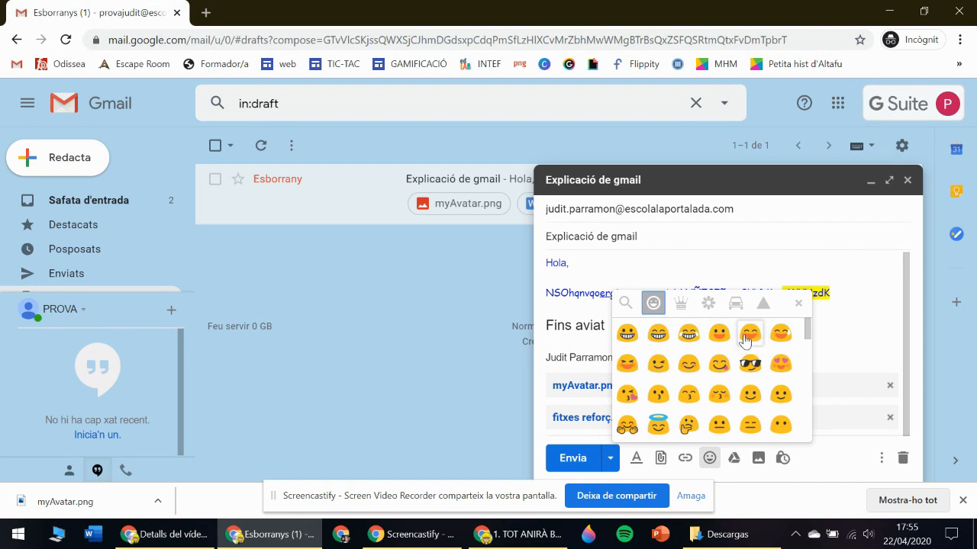
left_click(749, 337)
left_click(681, 303)
left_click(708, 303)
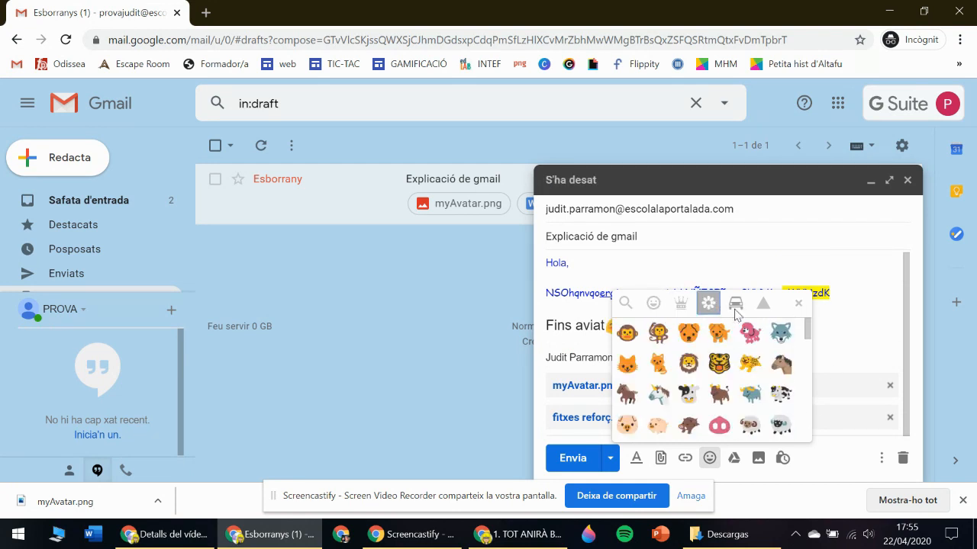
left_click(735, 303)
left_click(762, 305)
left_click(653, 304)
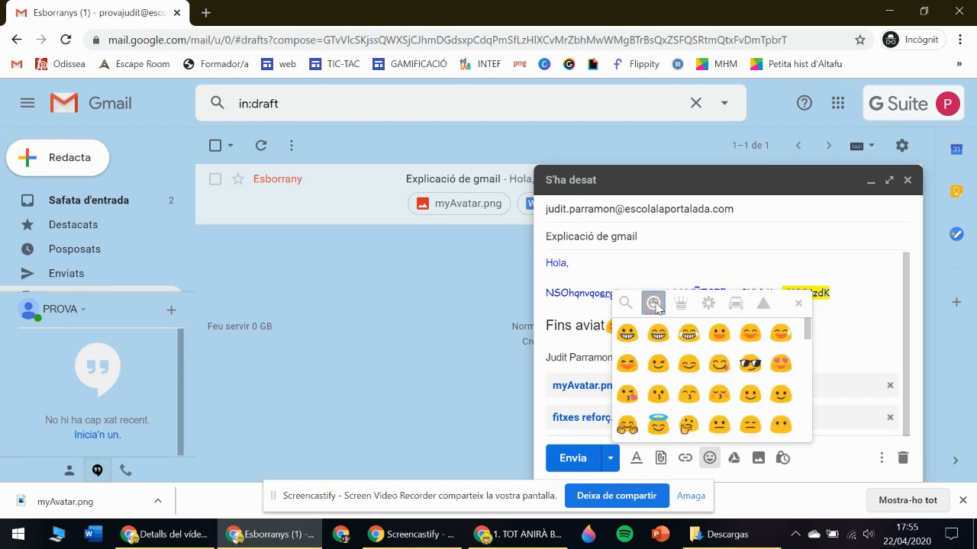
left_click(801, 306)
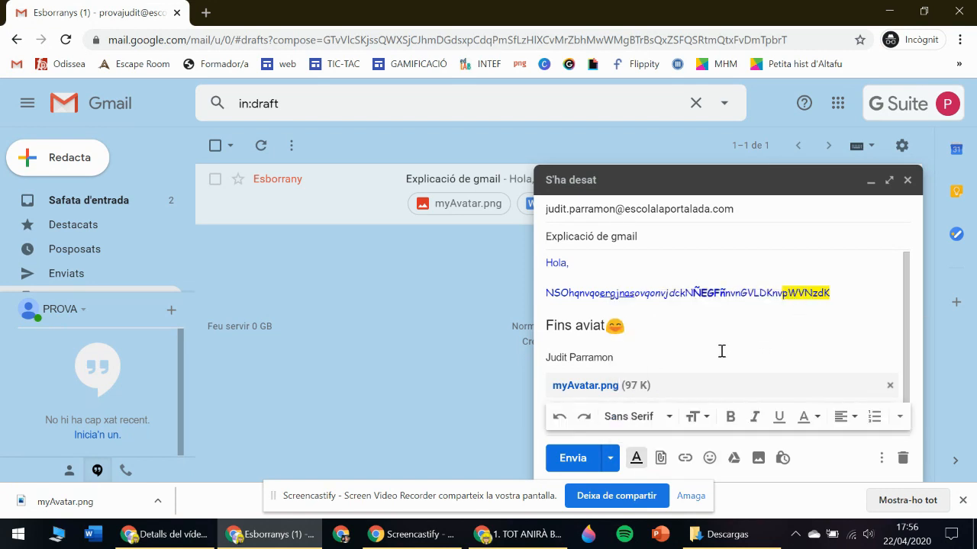
left_click_drag(906, 302, 907, 330)
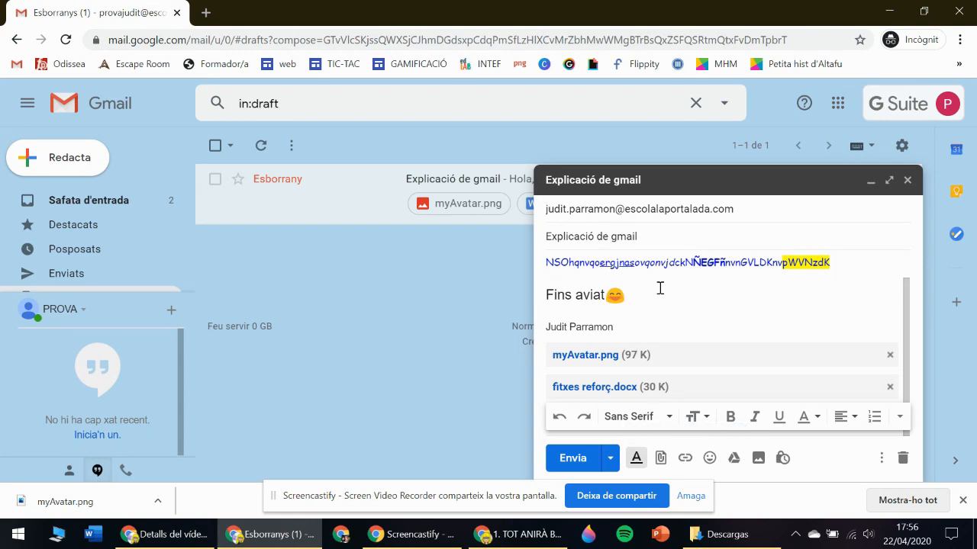
Open the National Geographic Kids Animals page via an edu365 search in a new tab.
left_click(207, 13)
type("edu")
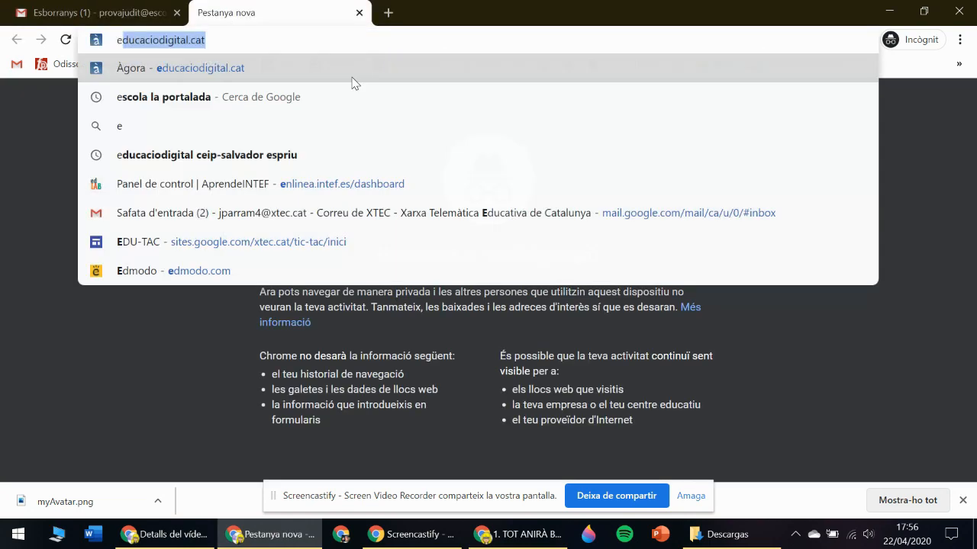
type("365")
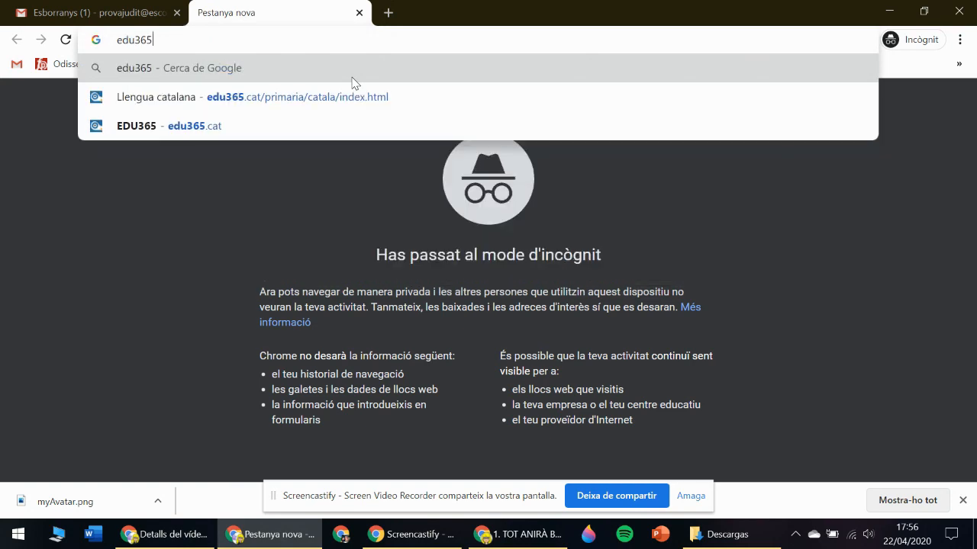
key("Return")
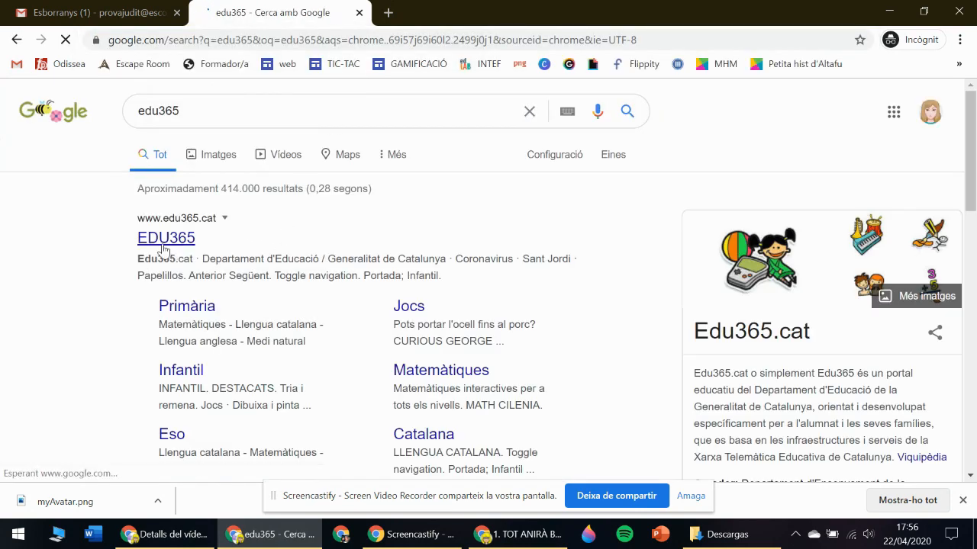
left_click(162, 237)
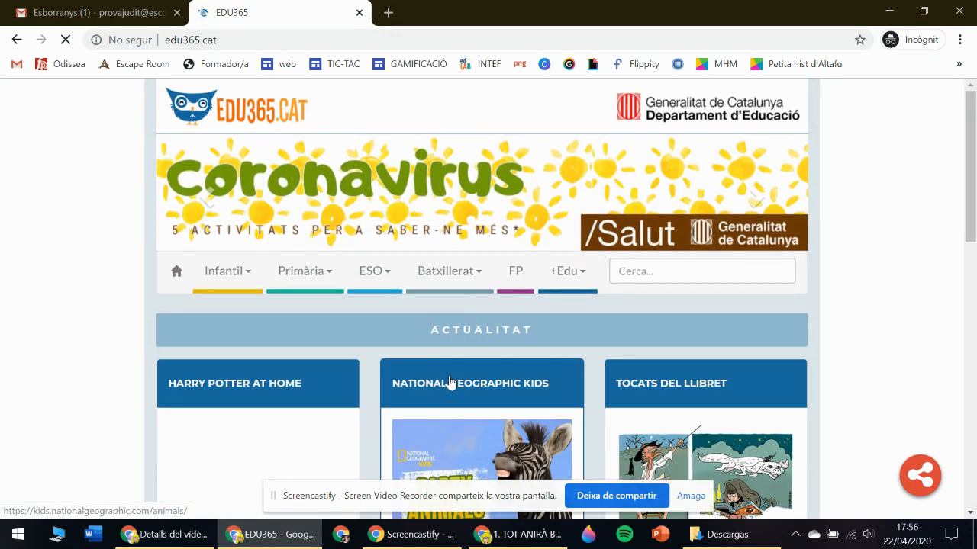
left_click(449, 382)
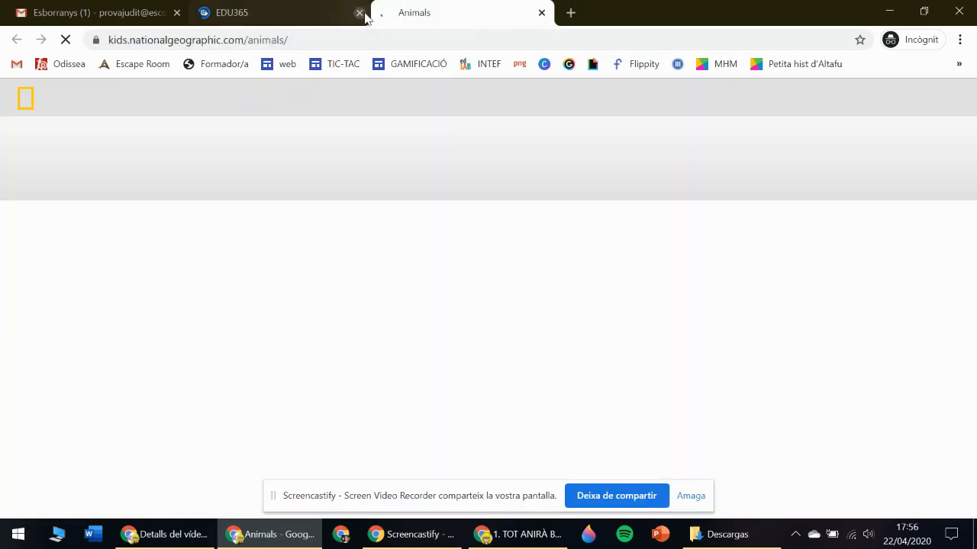
left_click(359, 13)
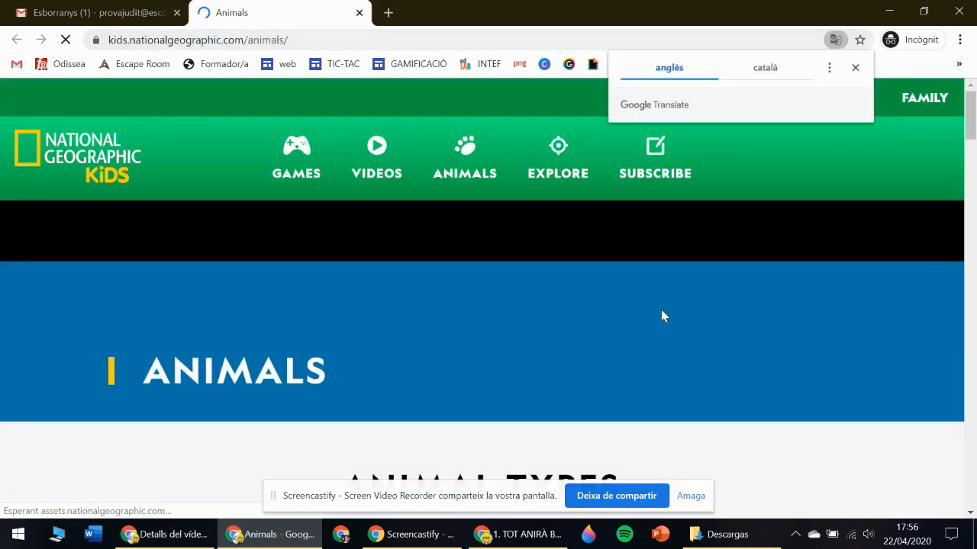
mouse_move(971, 121)
left_mouse_down()
mouse_move(975, 173)
mouse_move(972, 116)
left_mouse_up()
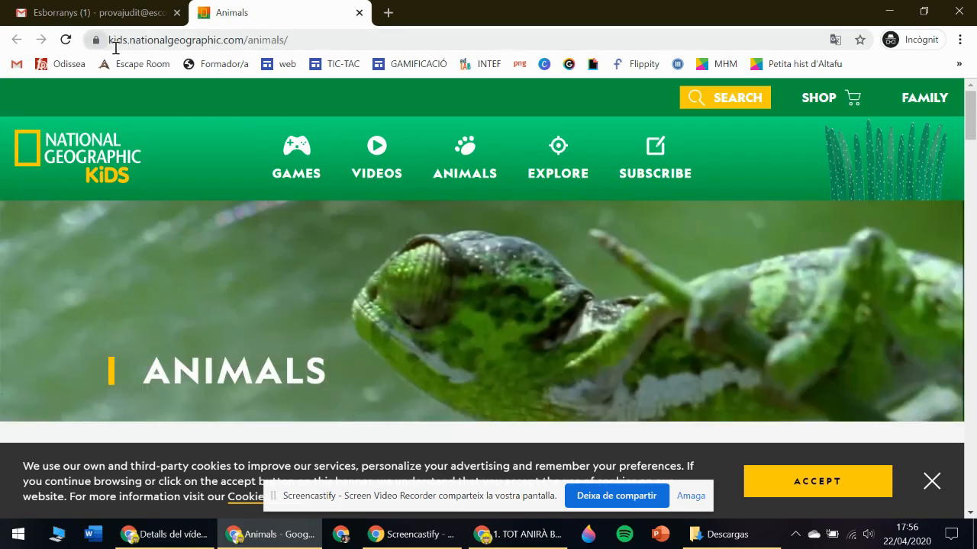
Copy the Animals page address and return to the Gmail draft.
left_click_drag(307, 39, 113, 45)
key("ctrl+c")
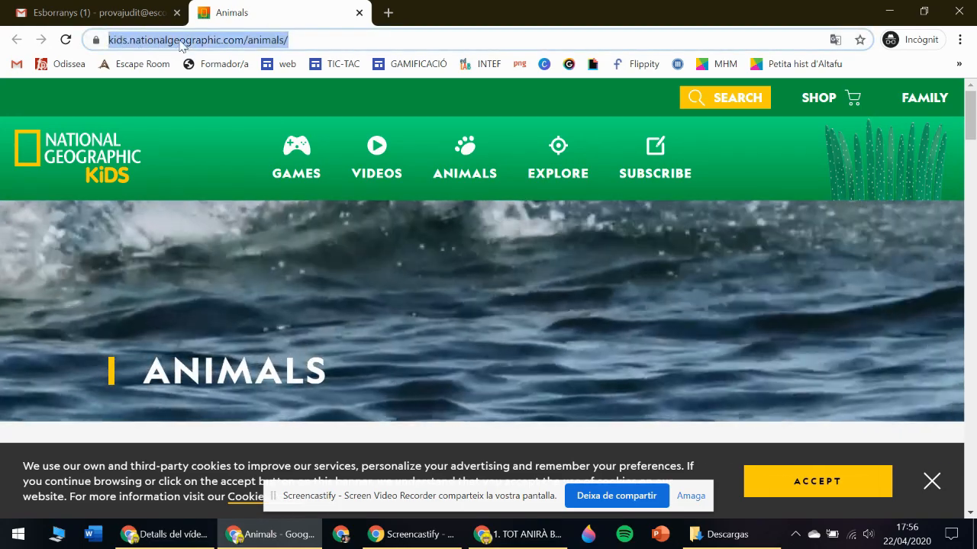
right_click(180, 39)
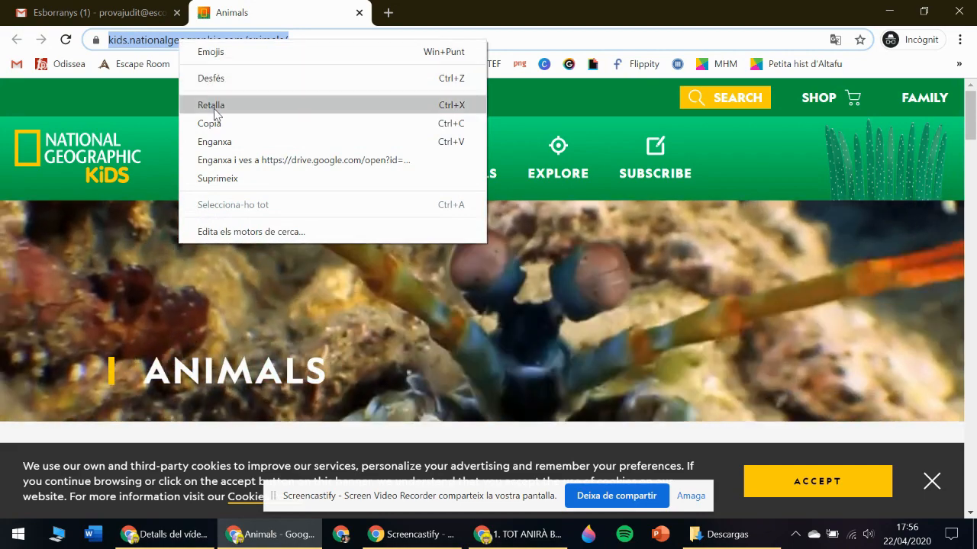
left_click(228, 124)
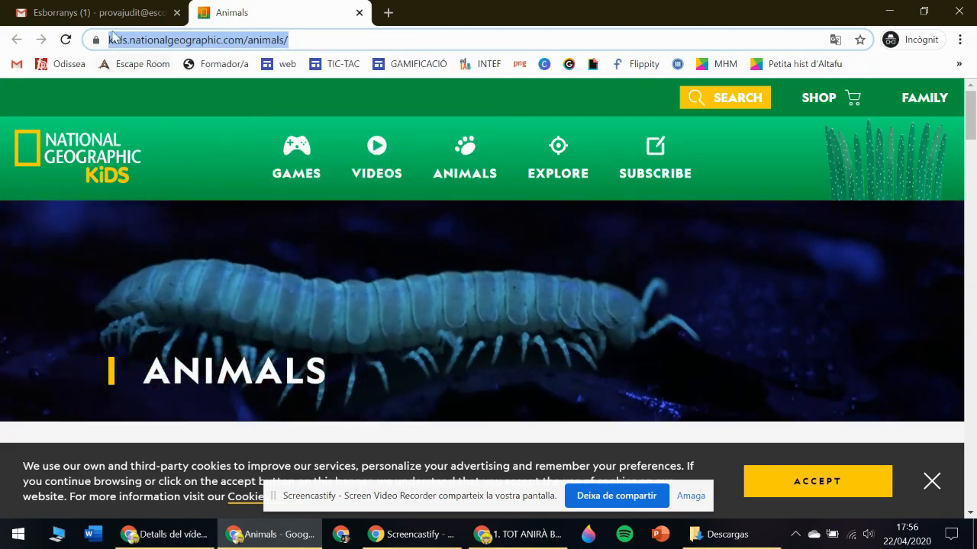
left_click(109, 12)
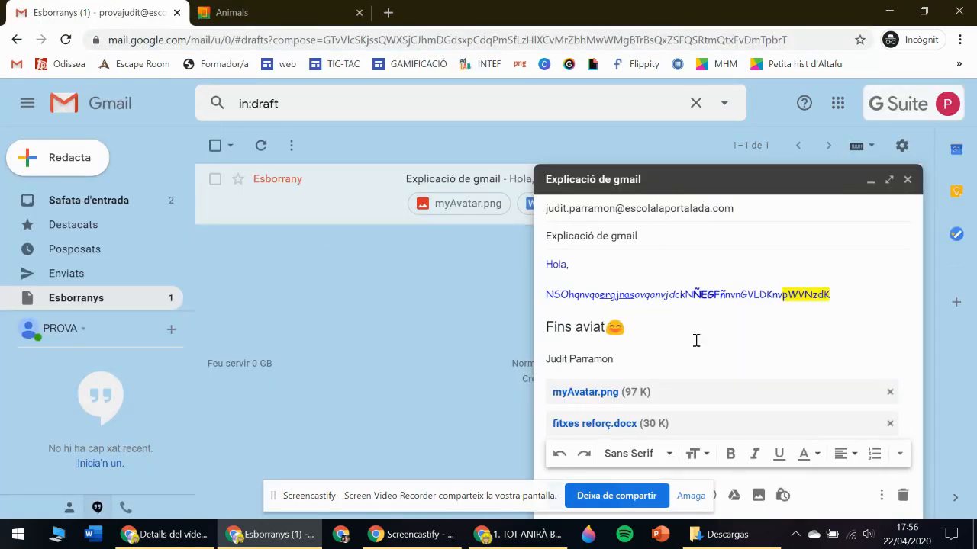
Start a link in the draft using the copied kids.nationalgeographic.com/animals/ address.
left_click(692, 496)
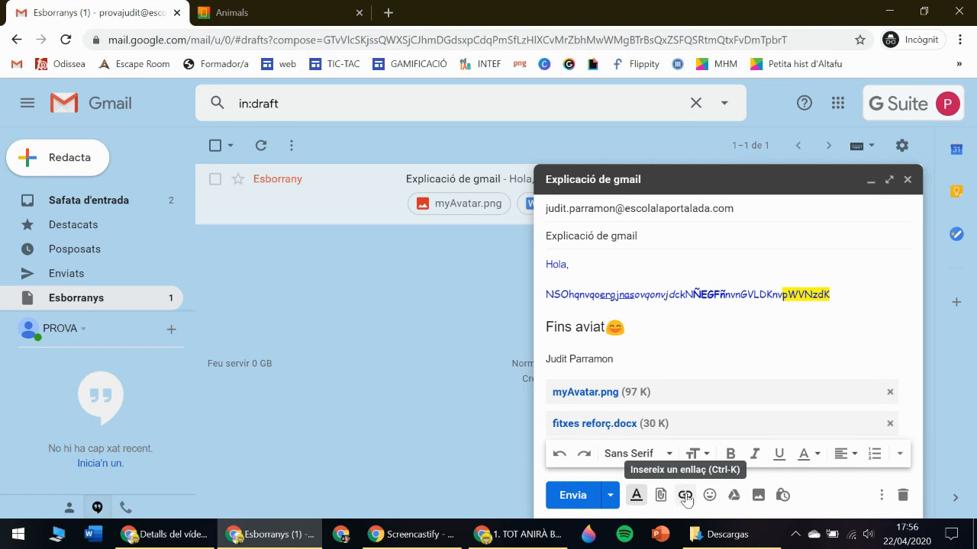
left_click(685, 497)
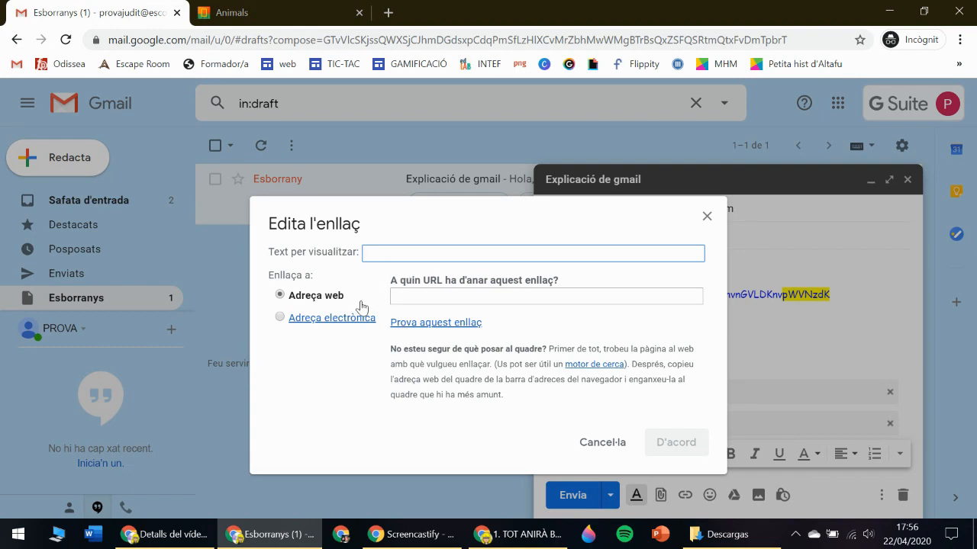
left_click(415, 297)
right_click(416, 297)
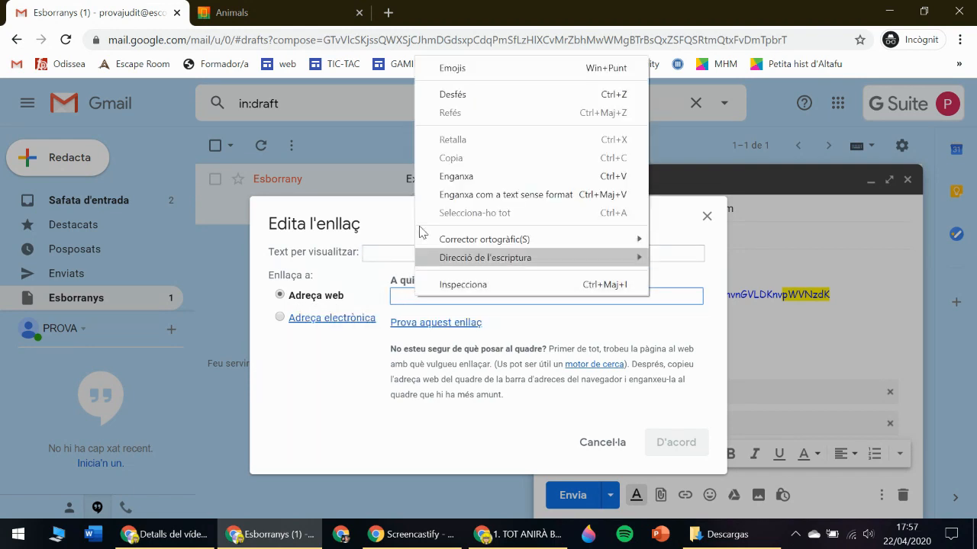
left_click(465, 177)
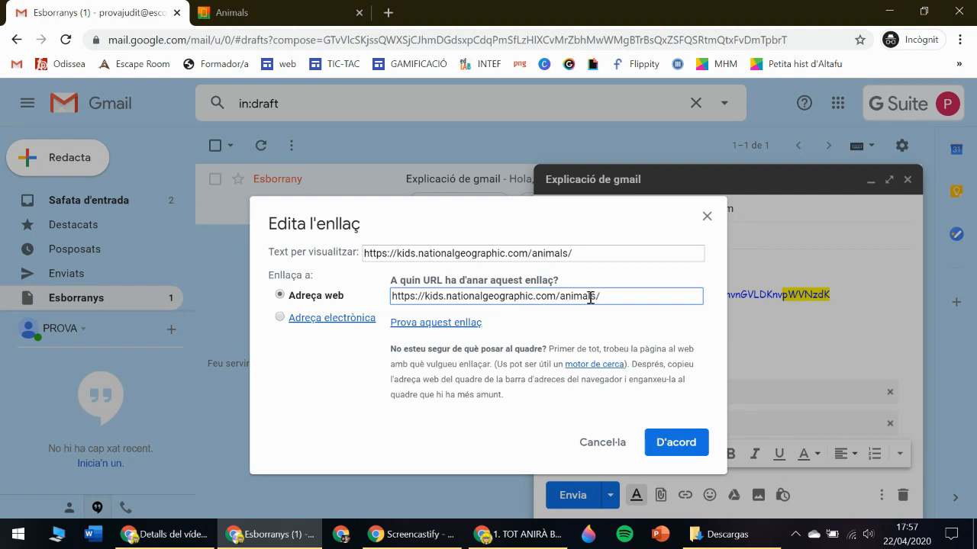
Set the link text to NationalGeographic, insert it, then switch to the Animals tab.
left_click(572, 255)
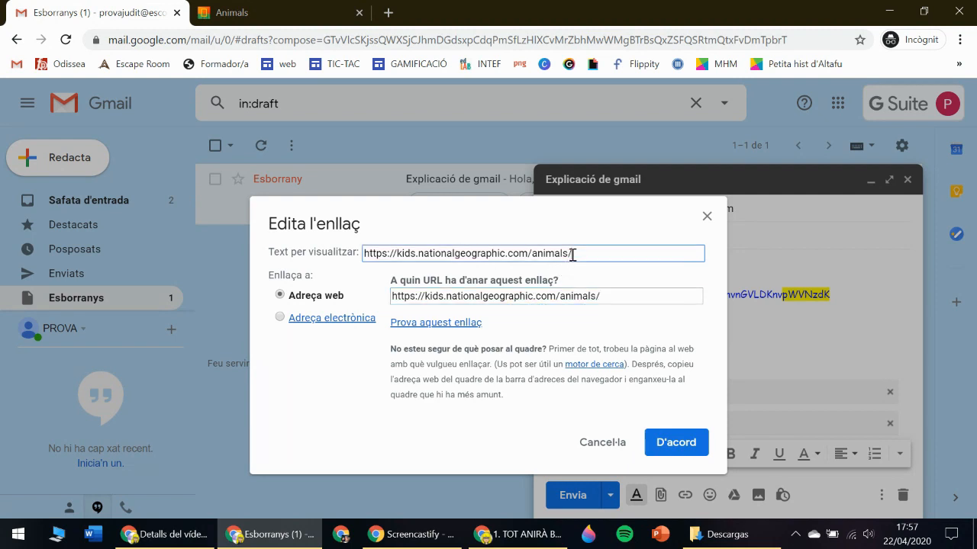
left_click_drag(587, 254, 351, 263)
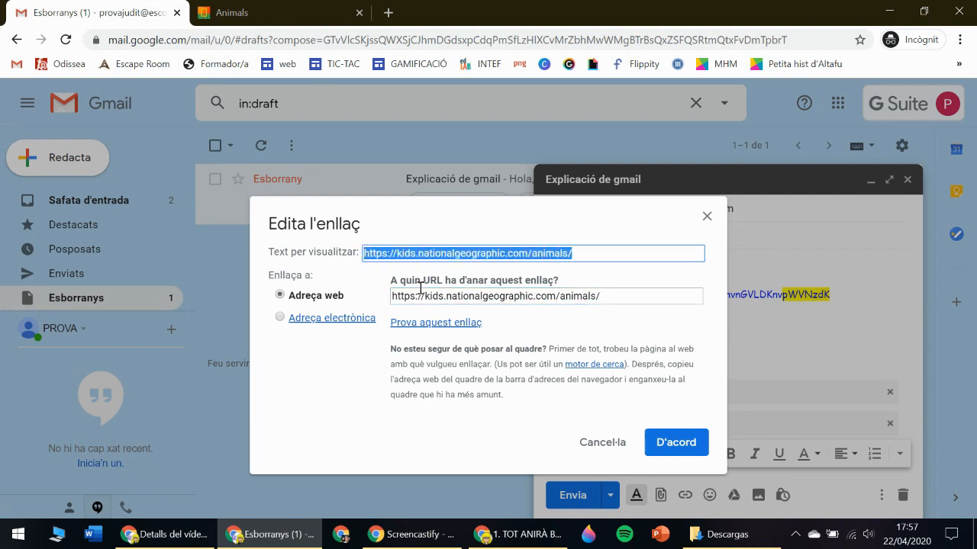
type("NationalGeographic")
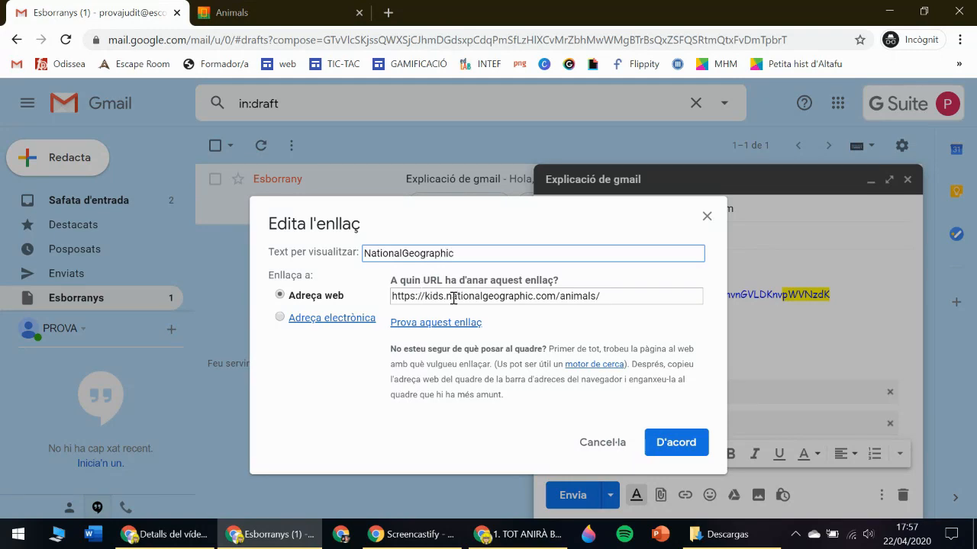
left_click(676, 442)
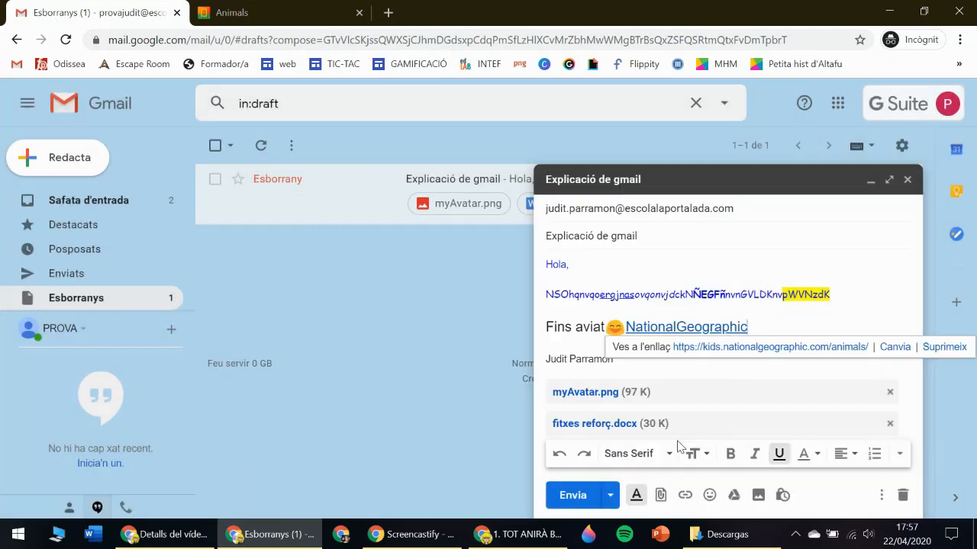
left_click(788, 317)
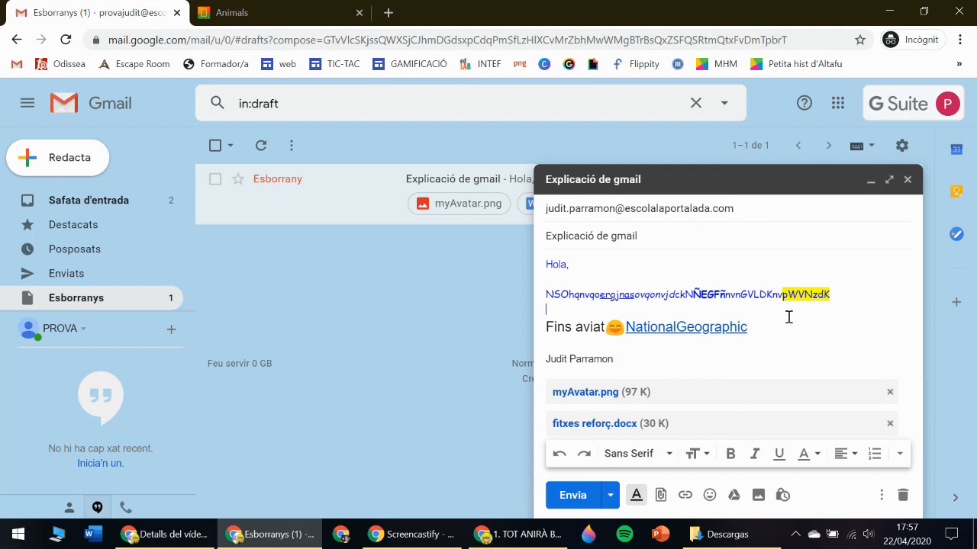
left_click(628, 328)
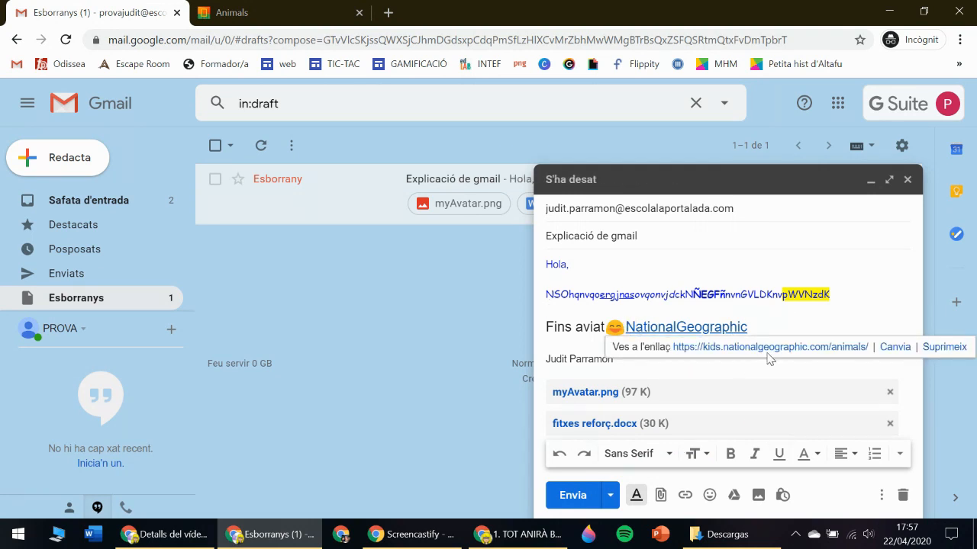
left_click(808, 313)
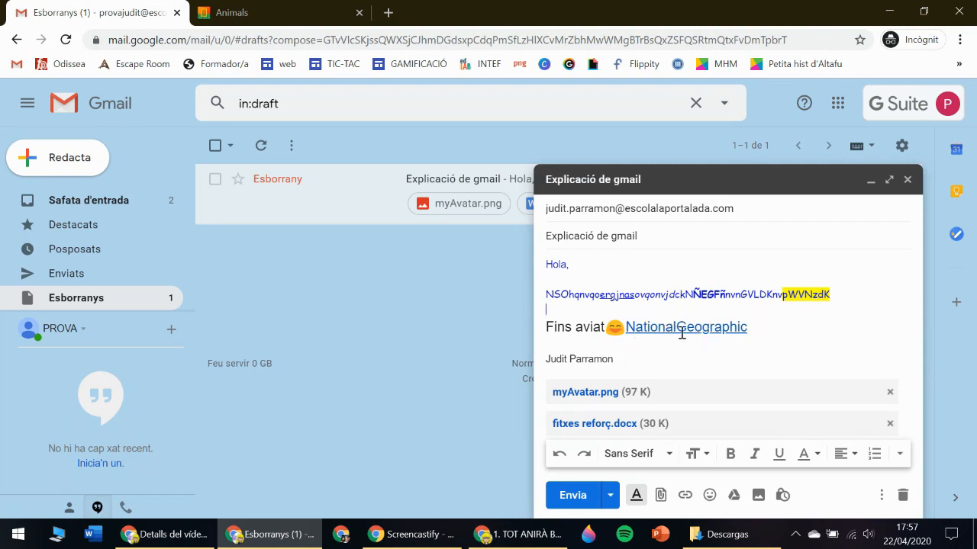
left_click(294, 15)
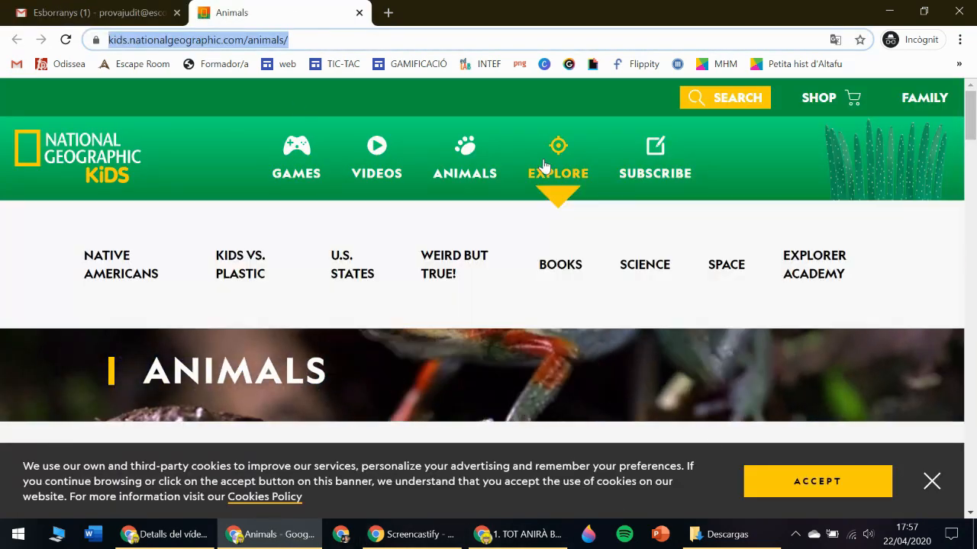
Leave the Animals page and bring the Gmail draft back to the front.
mouse_move(389, 150)
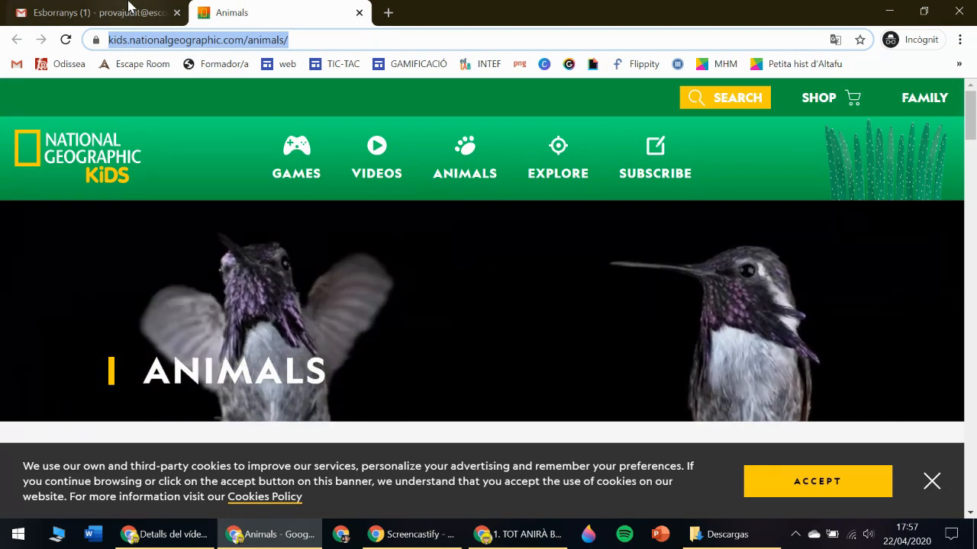
left_click(128, 7)
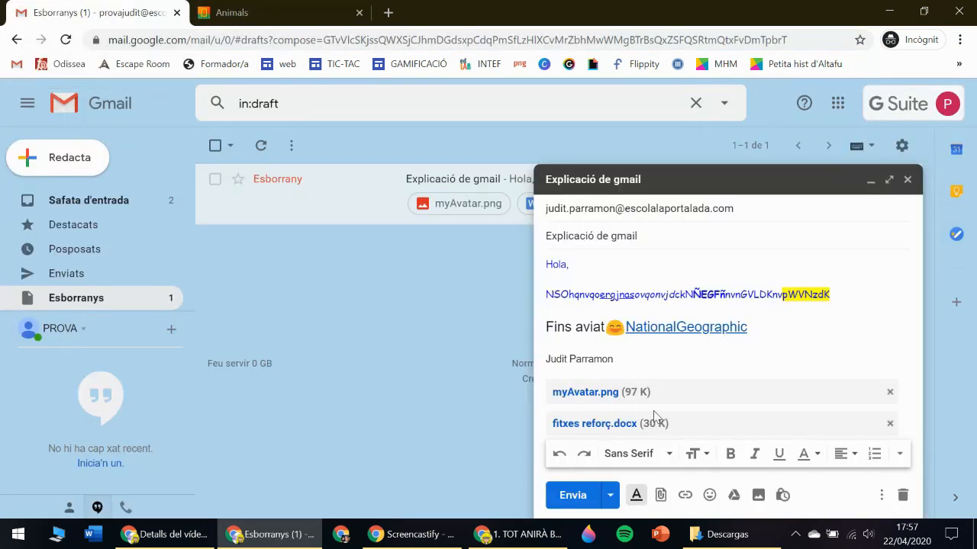
Place the cursor on the empty line above the signature and open a new incognito tab.
left_click(901, 453)
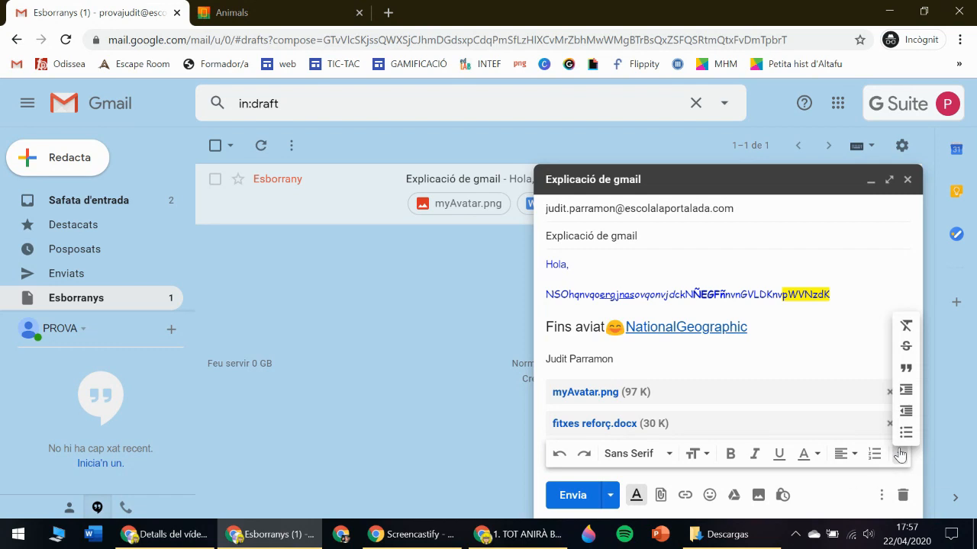
left_click(848, 341)
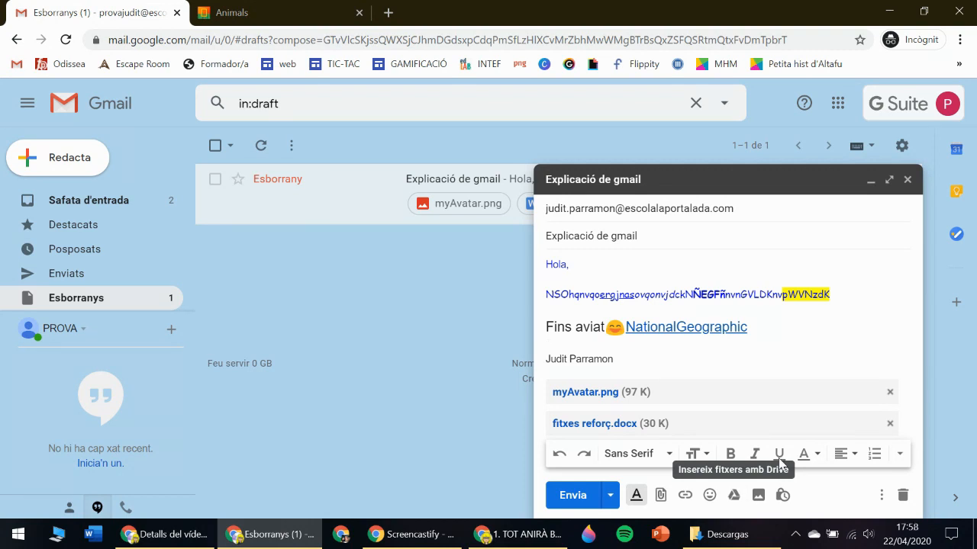
left_click(651, 357)
left_click(388, 12)
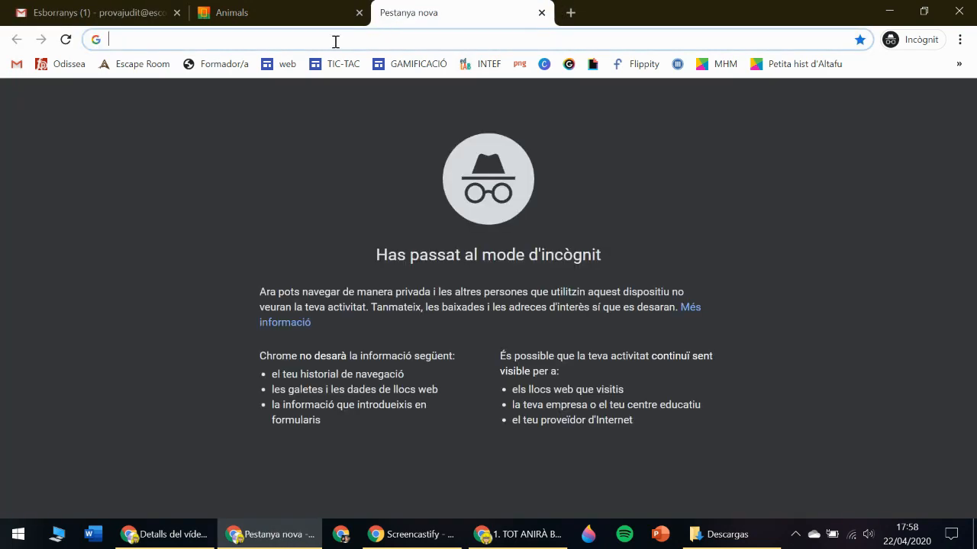
Close the empty and Animals tabs, open Google Drive, and return to the draft.
left_click(279, 15)
left_click(541, 12)
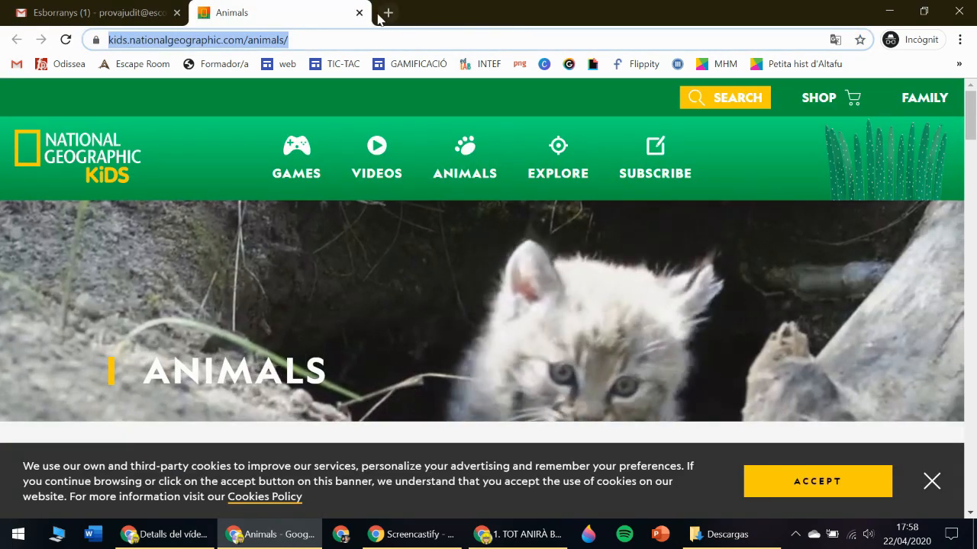
left_click(359, 13)
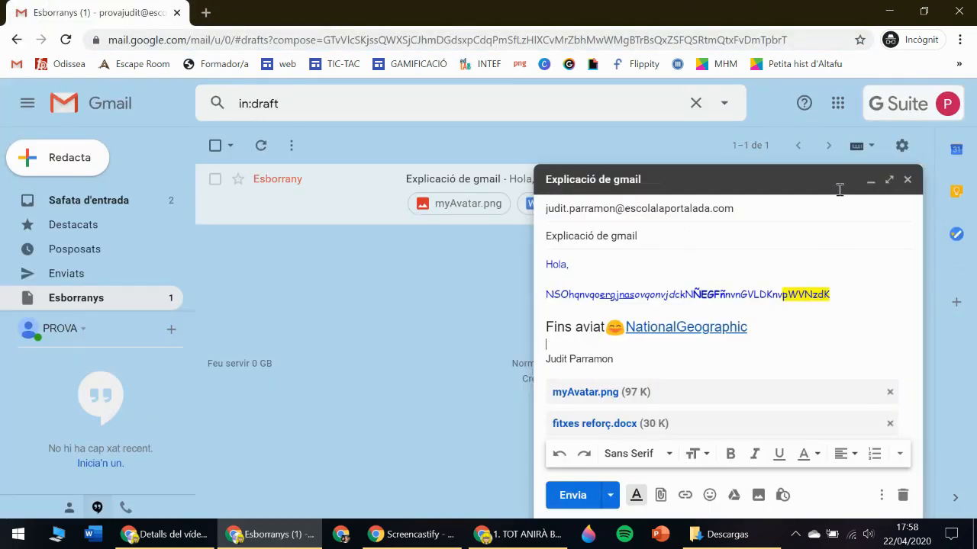
left_click(838, 103)
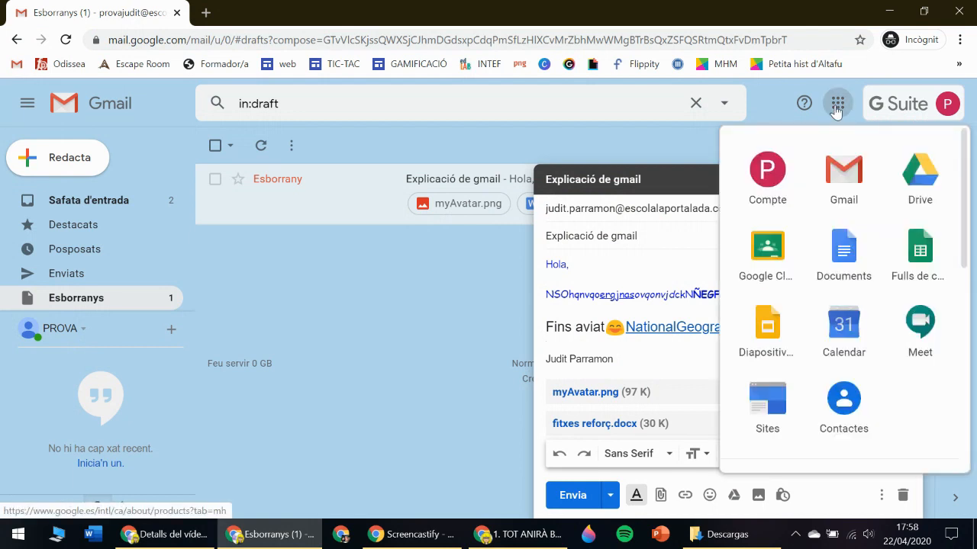
left_click(922, 168)
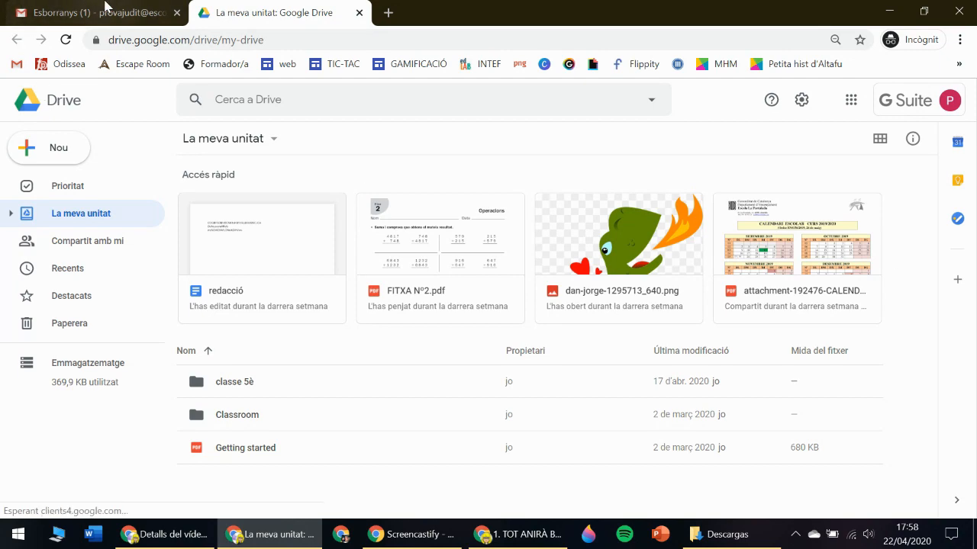
left_click(105, 11)
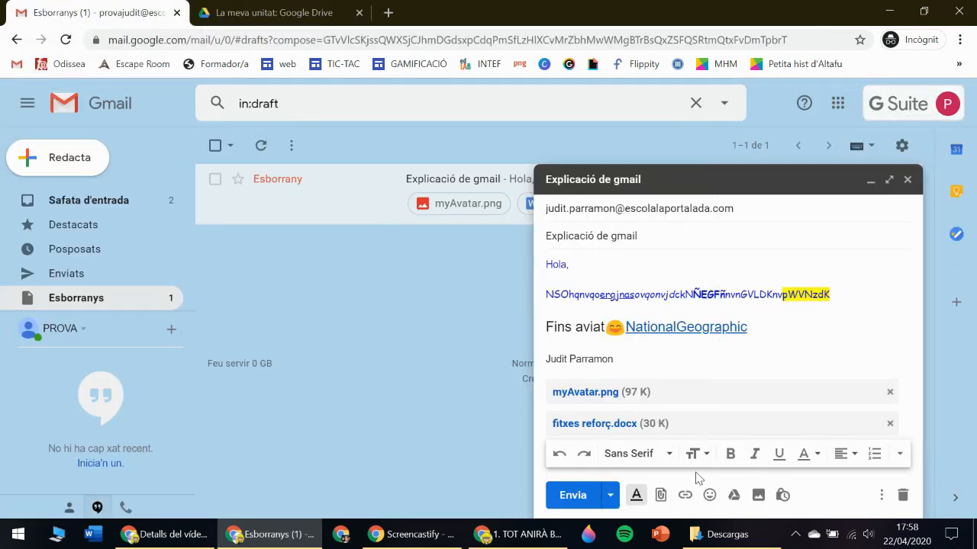
Attach COM FUNCIONA EL DRIVE.mp4 from Descargas > TUTORIALS TAC.
left_click(661, 498)
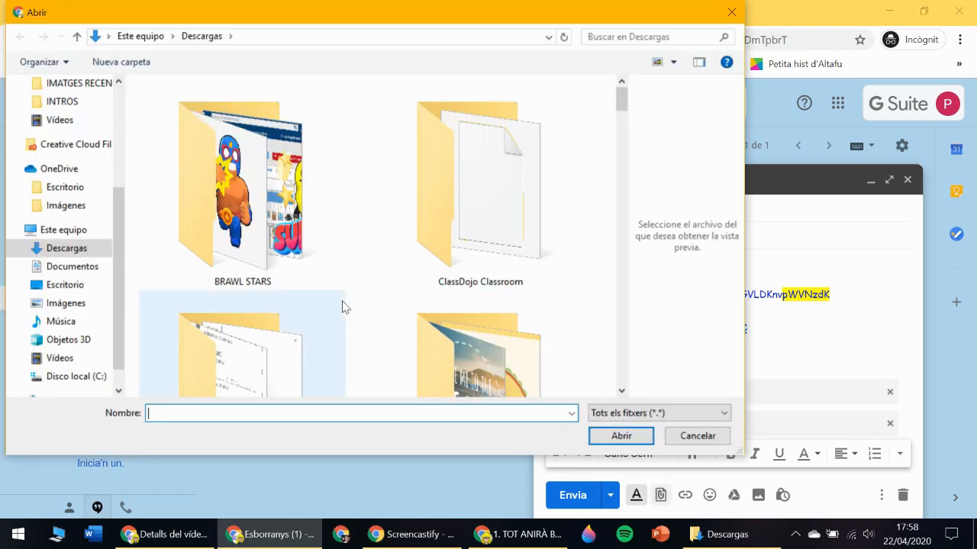
scroll(351, 303, "down", 1)
scroll(365, 301, "down", 5)
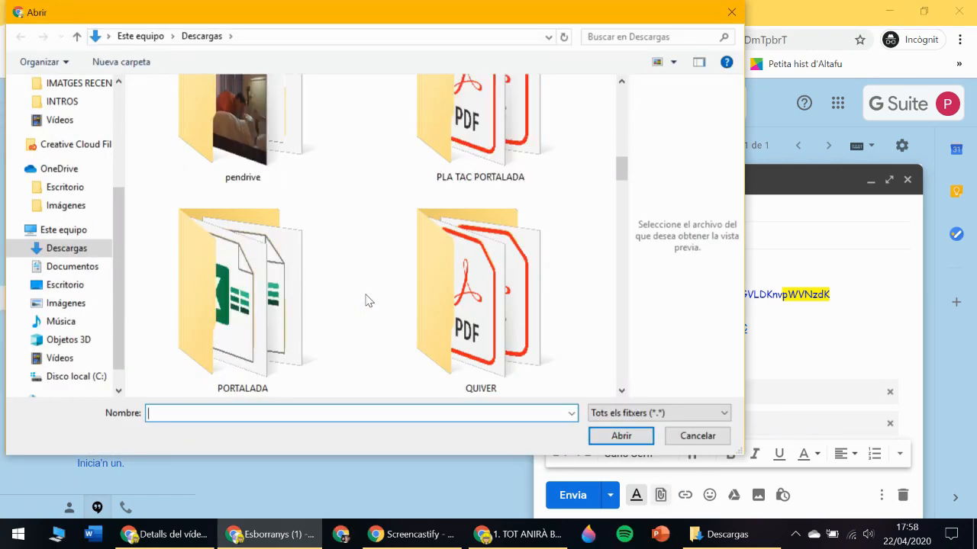
scroll(365, 301, "up", 5)
left_click_drag(623, 98, 612, 196)
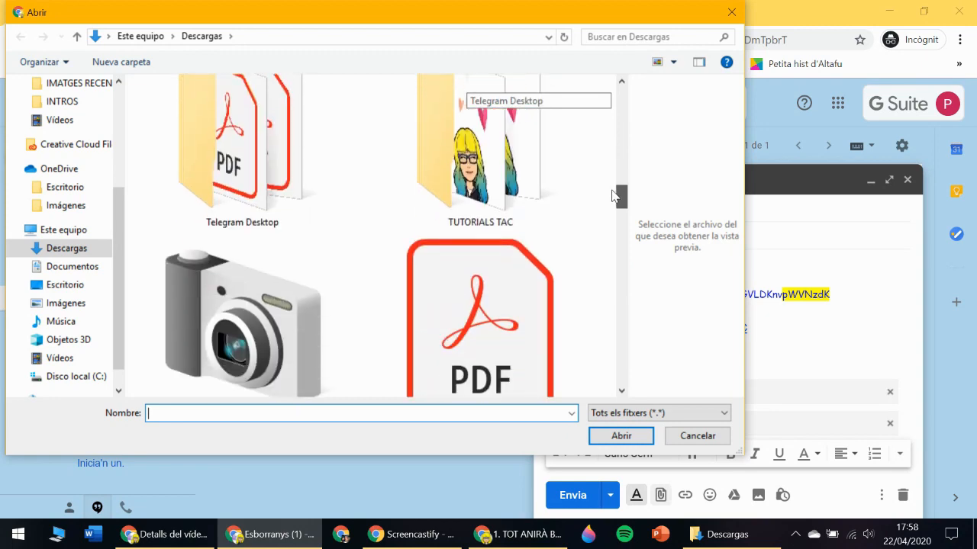
double_click(486, 164)
left_click(160, 103)
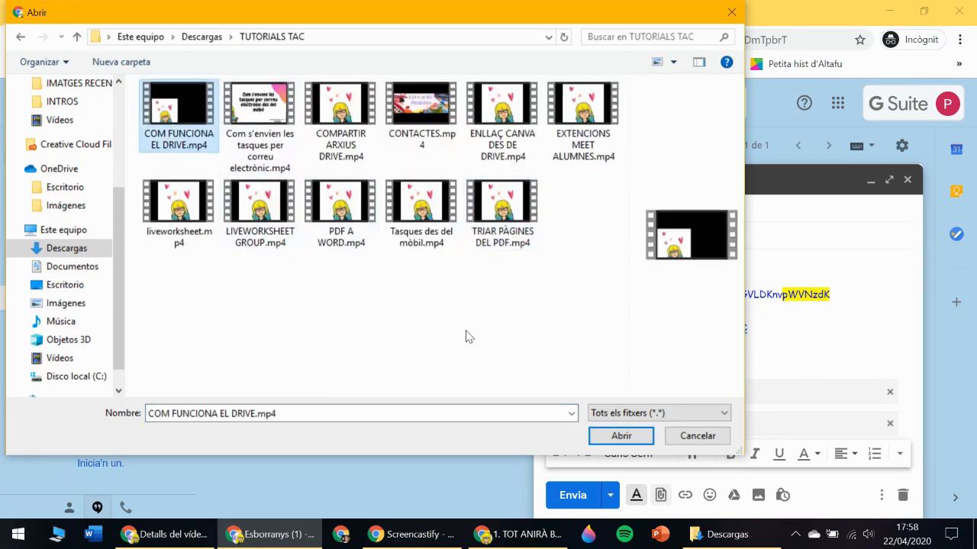
left_click(619, 437)
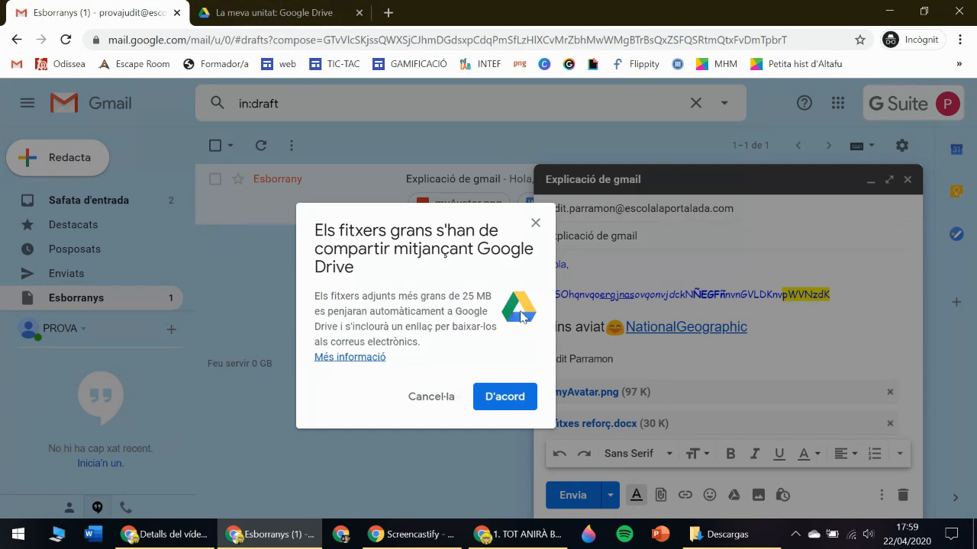
Cancel the 233.1 MB video upload and bring the Google Drive tab to the front.
left_click(506, 400)
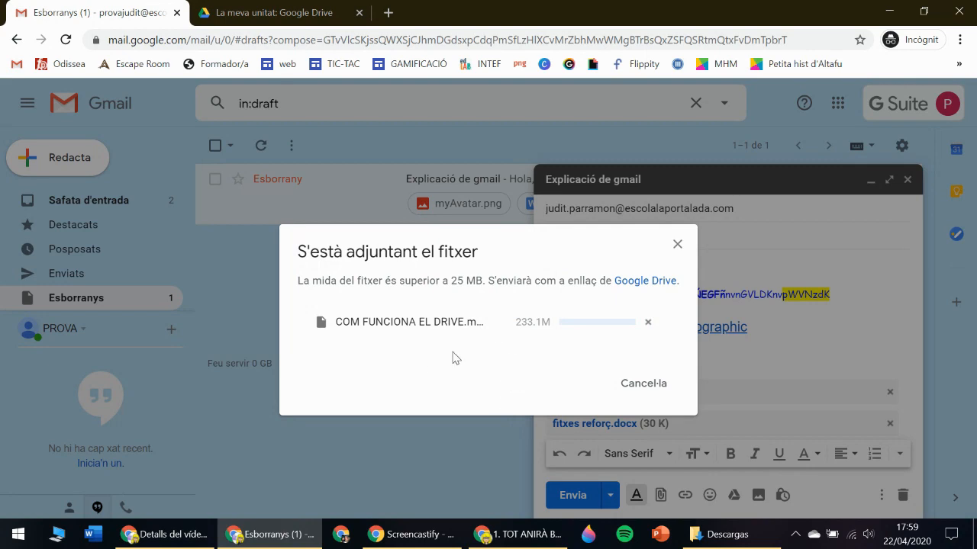
left_click(271, 13)
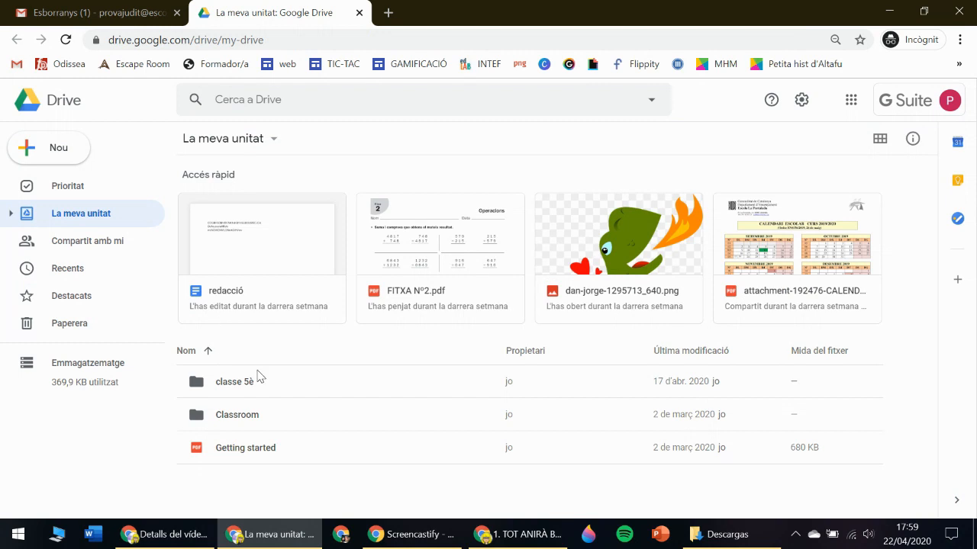
left_click(84, 12)
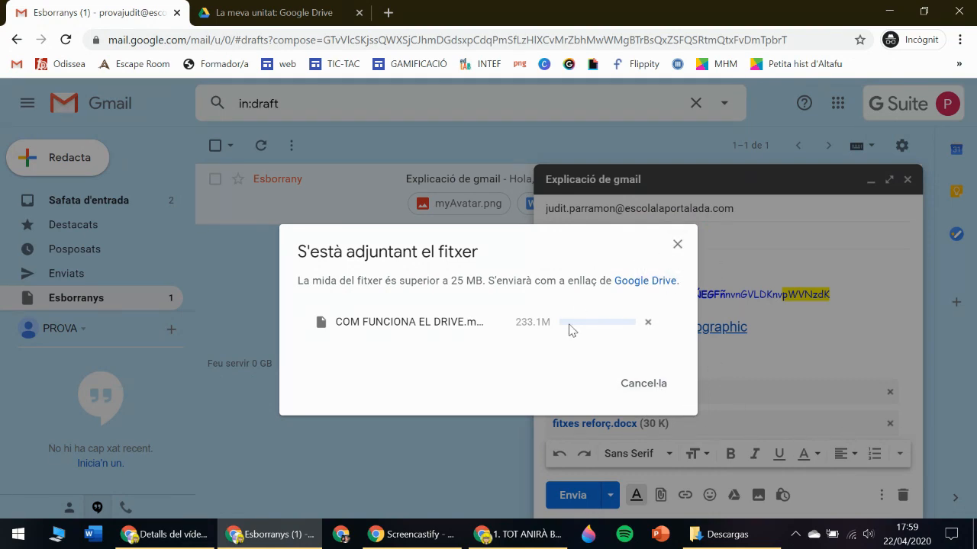
left_click(678, 244)
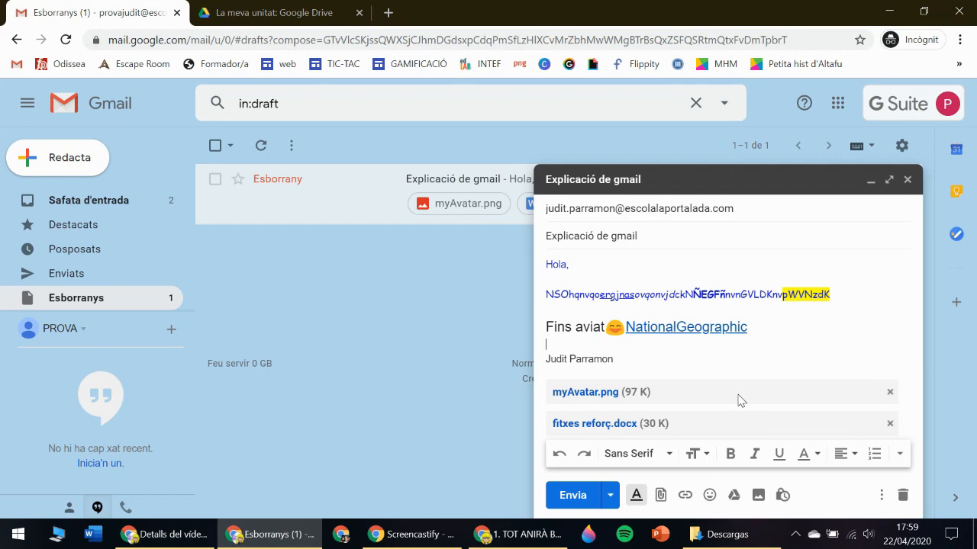
left_click(265, 12)
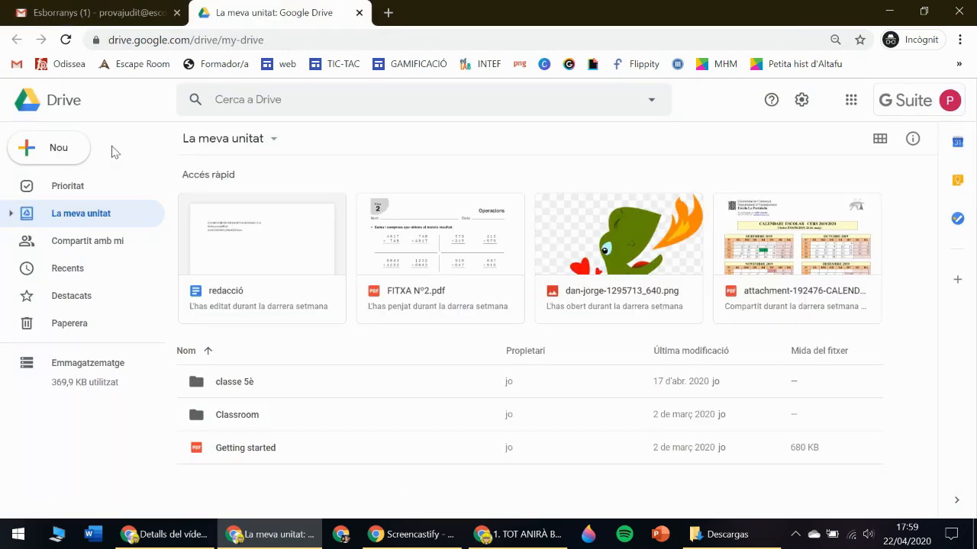
Upload COMPETÈNCIA DIGITAL.png from Descargas as an inline picture above the draft's signature.
left_click(85, 10)
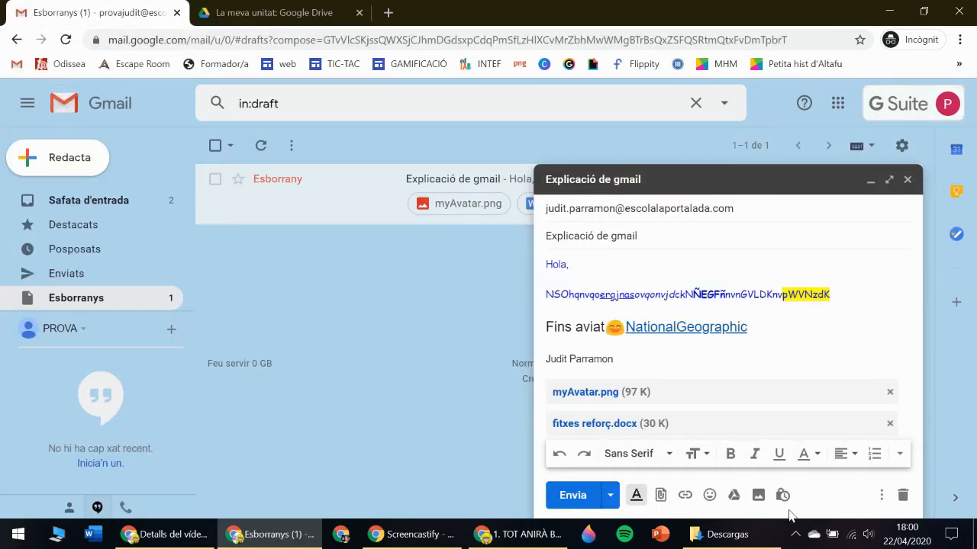
left_click(758, 496)
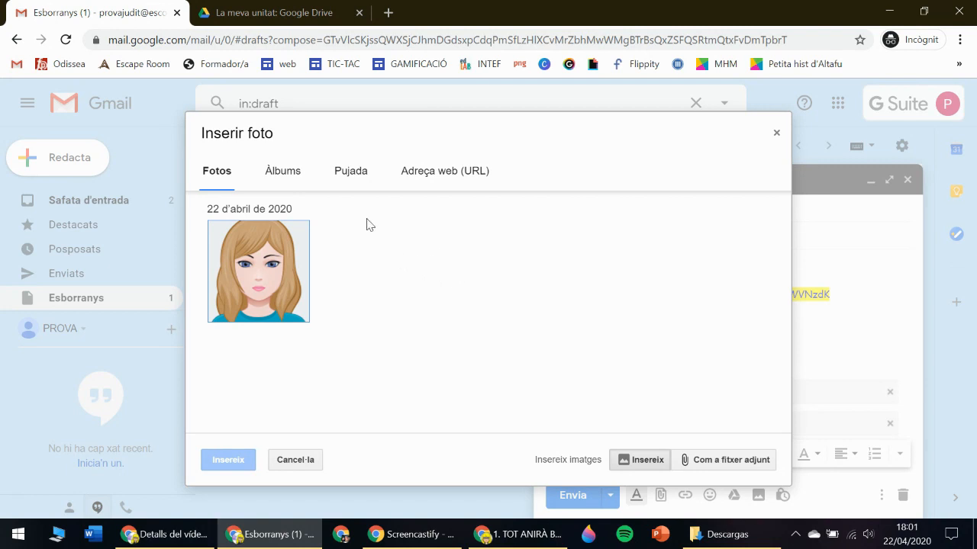
left_click(263, 266)
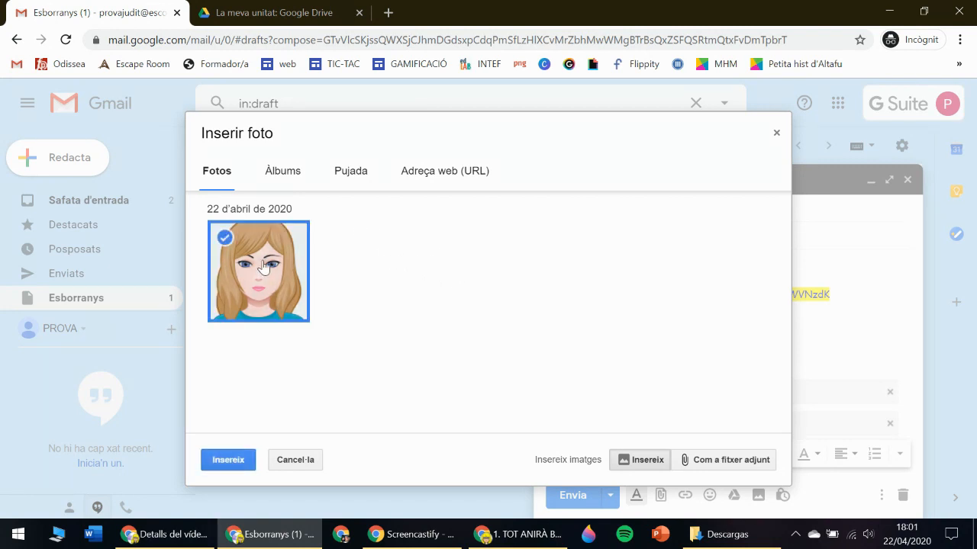
left_click(353, 177)
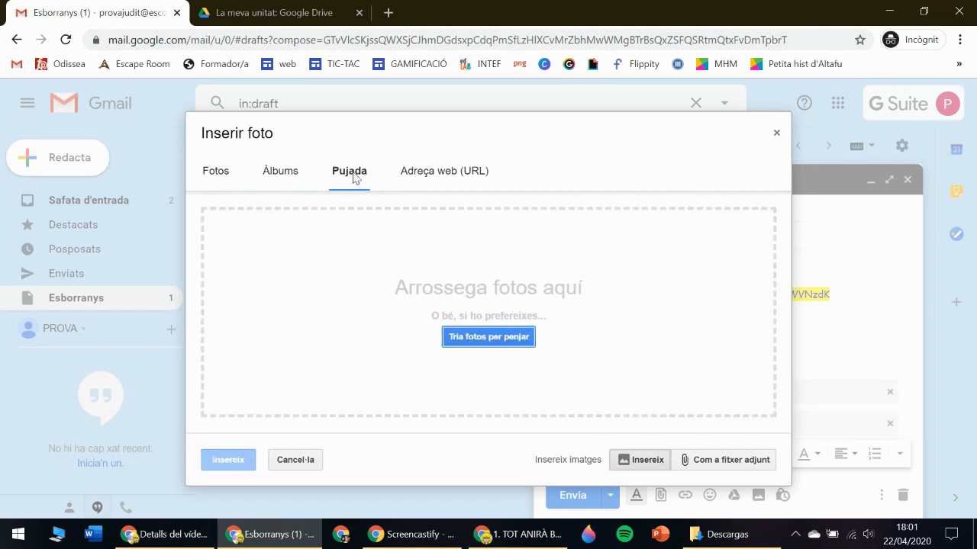
left_click(490, 337)
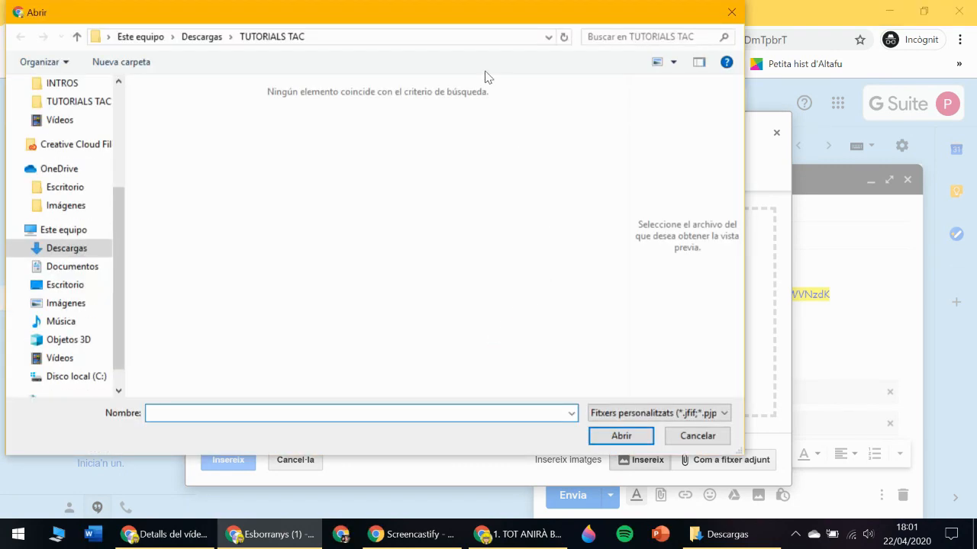
left_click(83, 246)
scroll(502, 288, "down", 10)
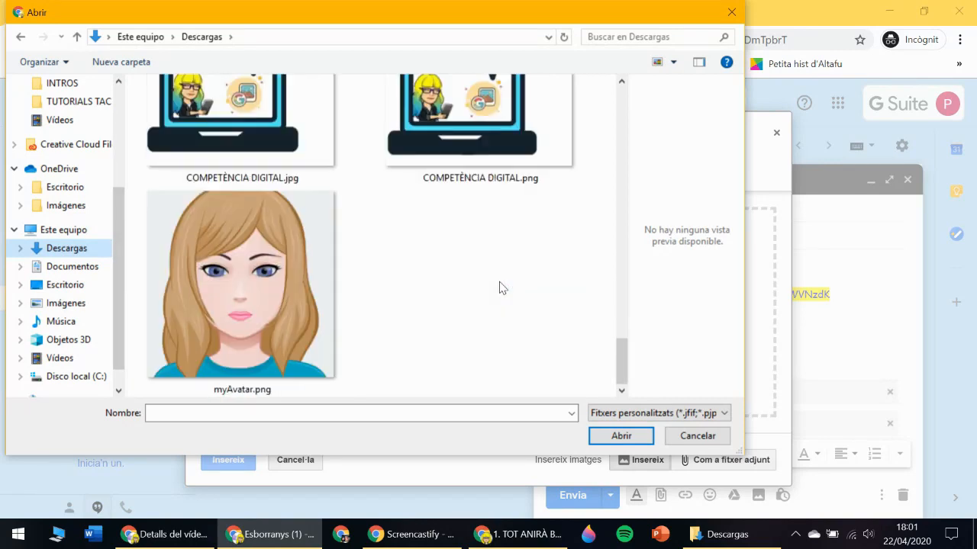
left_click_drag(618, 356, 619, 338)
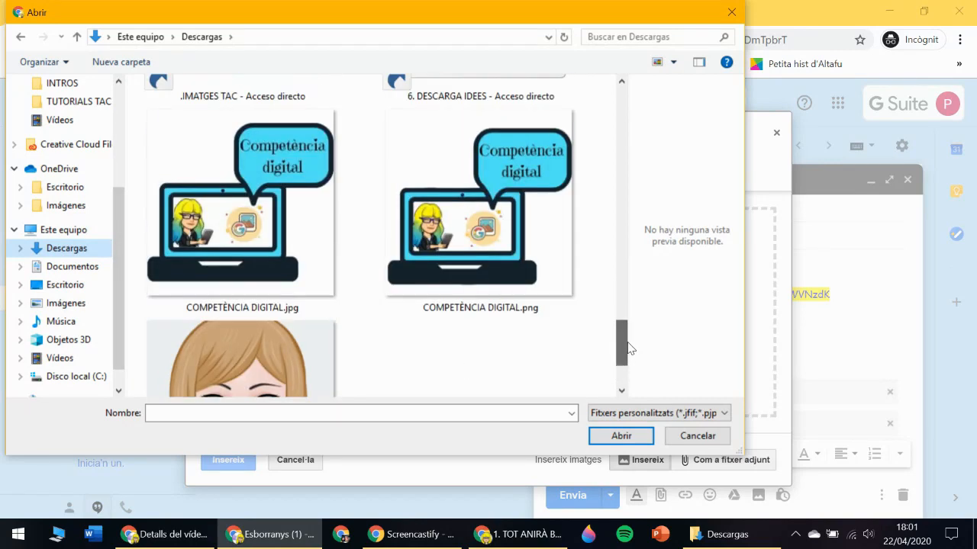
left_click(456, 238)
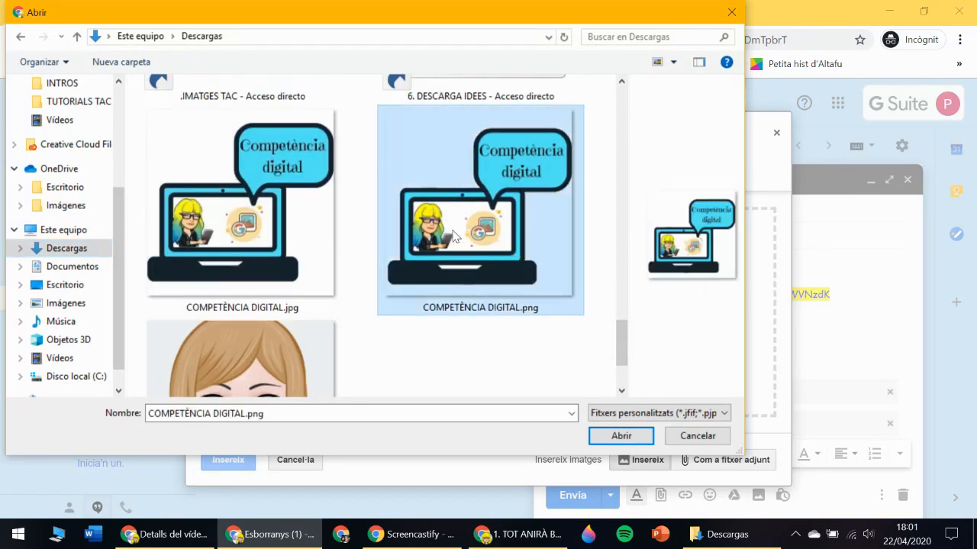
left_click(622, 436)
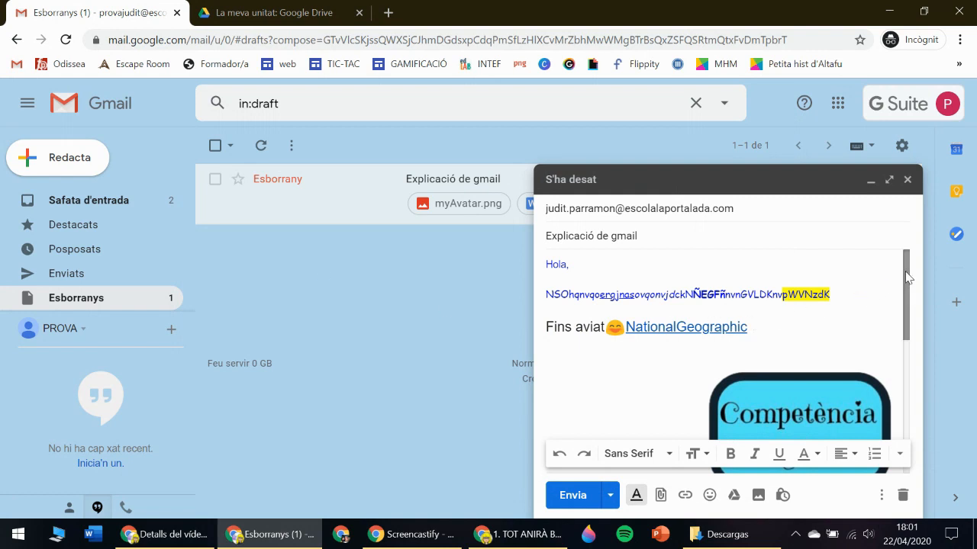
left_click_drag(906, 277, 906, 385)
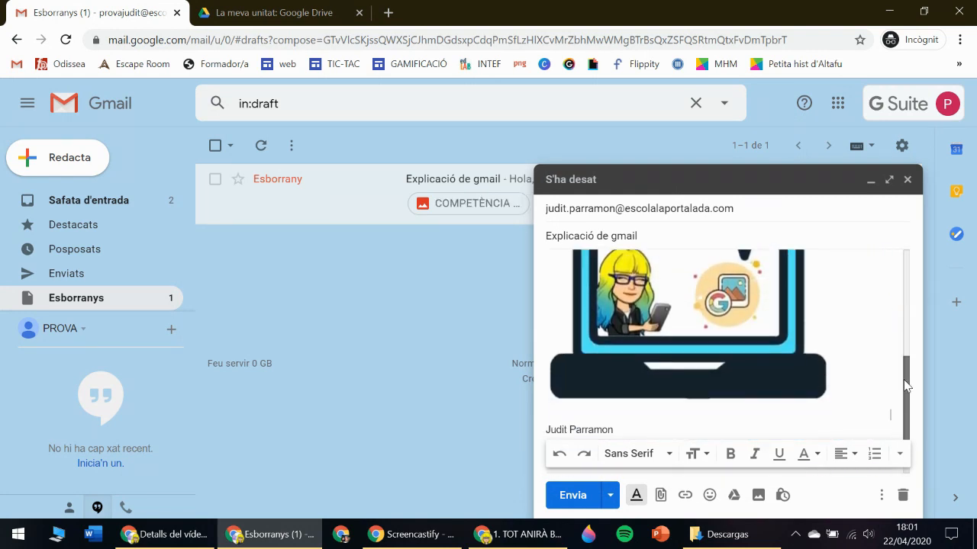
Resize the inline Competència digital picture to the Petita (small) size.
mouse_move(908, 350)
left_mouse_down()
mouse_move(911, 317)
mouse_move(911, 365)
left_mouse_up()
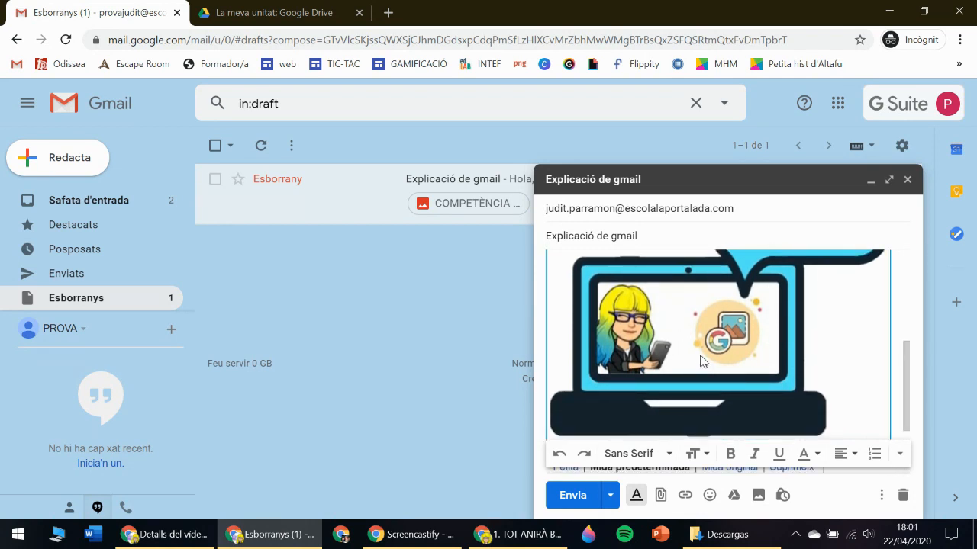
left_click_drag(912, 390, 909, 417)
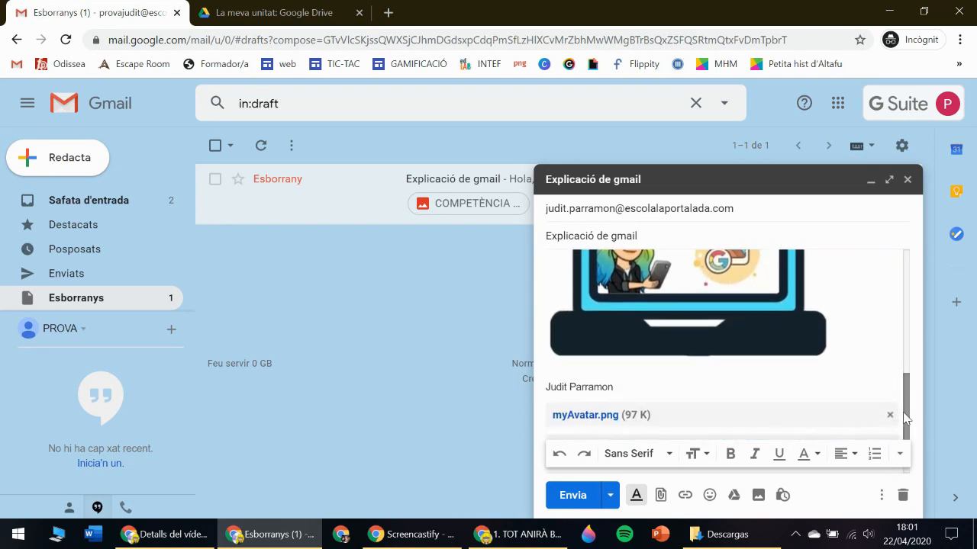
left_click(770, 320)
left_click_drag(890, 374, 803, 318)
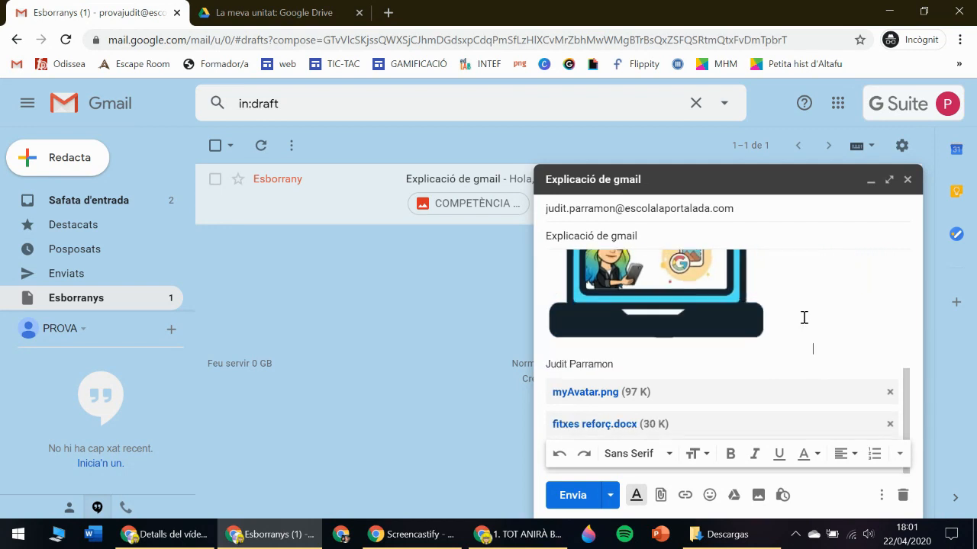
left_click(630, 340)
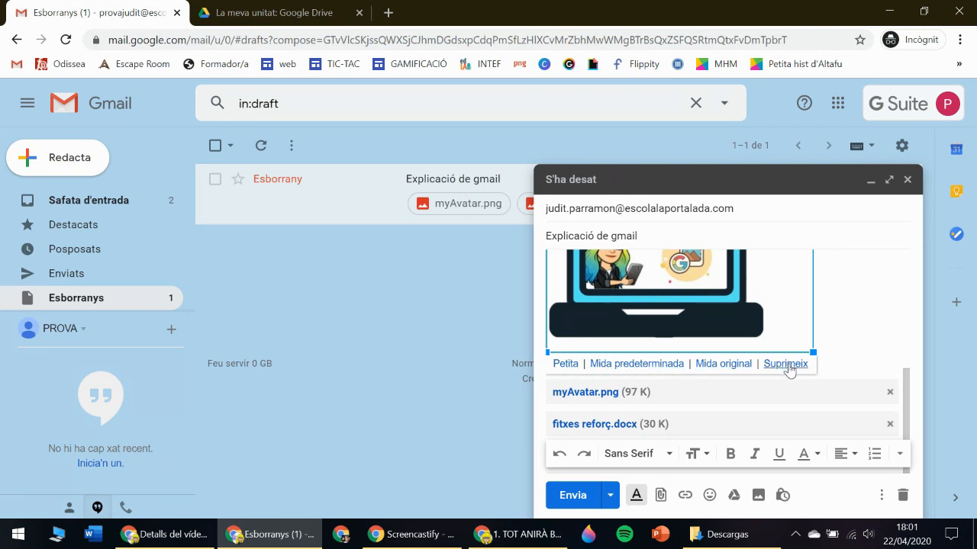
left_click(566, 364)
Scroll through the draft to check the small picture below the Fins aviat line and NationalGeographic link.
scroll(905, 348, "up", 2)
mouse_move(905, 348)
left_mouse_down()
mouse_move(900, 310)
mouse_move(922, 397)
left_mouse_up()
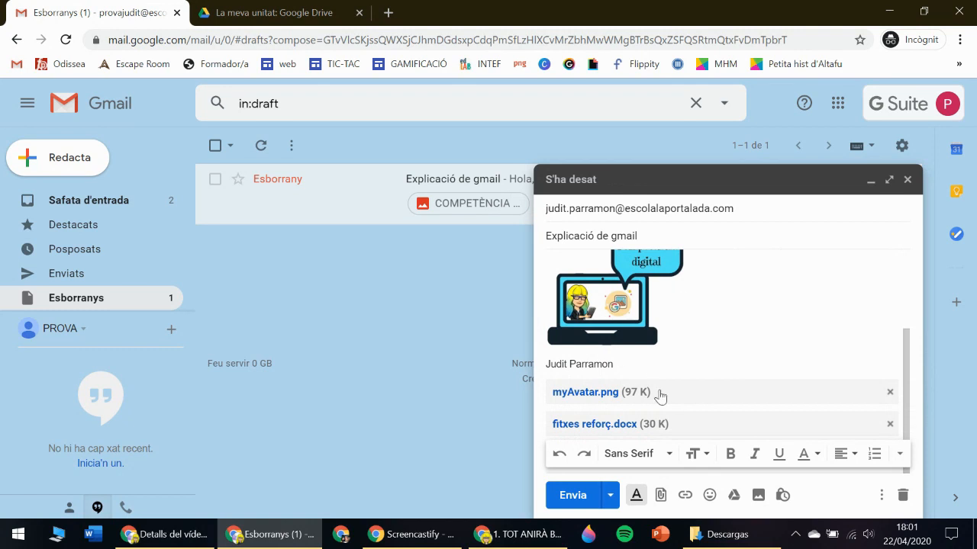
scroll(909, 350, "up", 2)
scroll(909, 350, "up", 1)
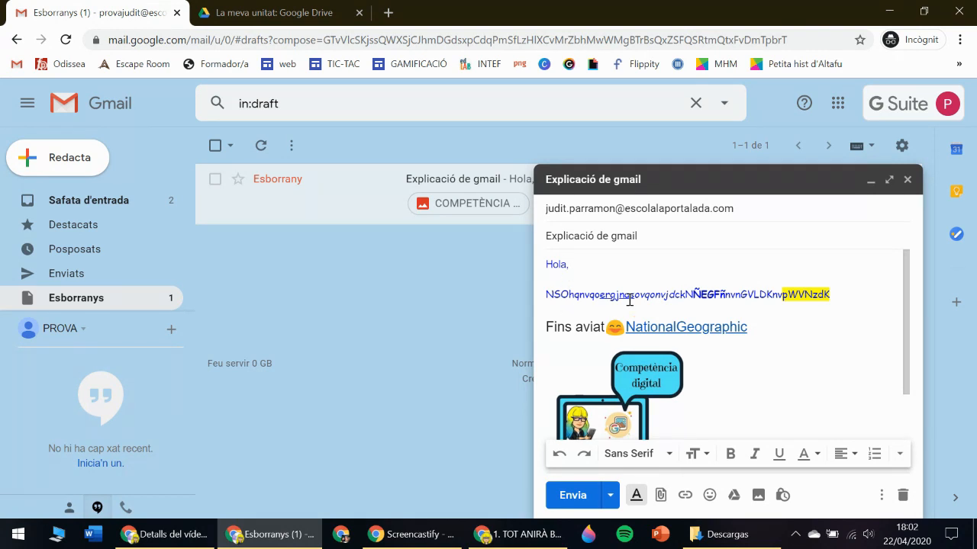
scroll(909, 282, "down", 2)
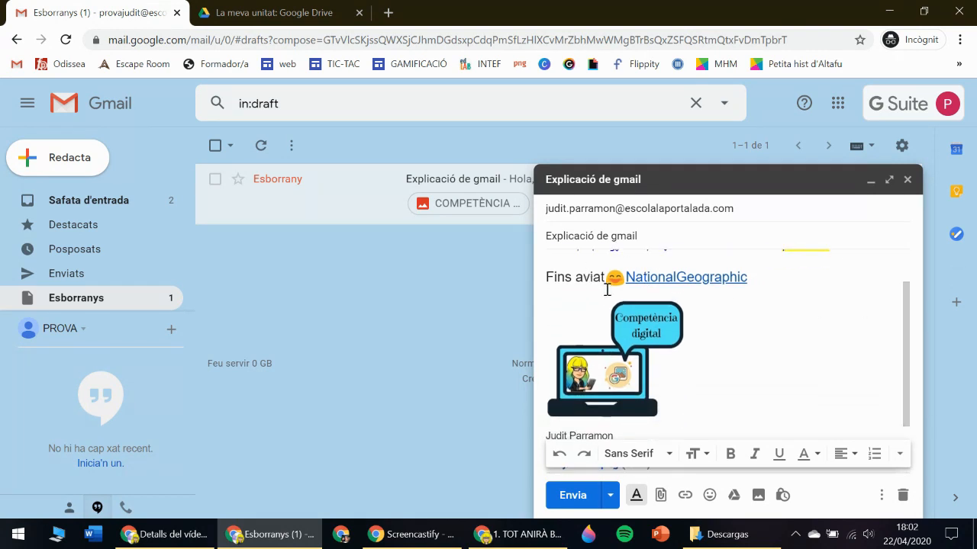
left_click_drag(905, 387, 900, 423)
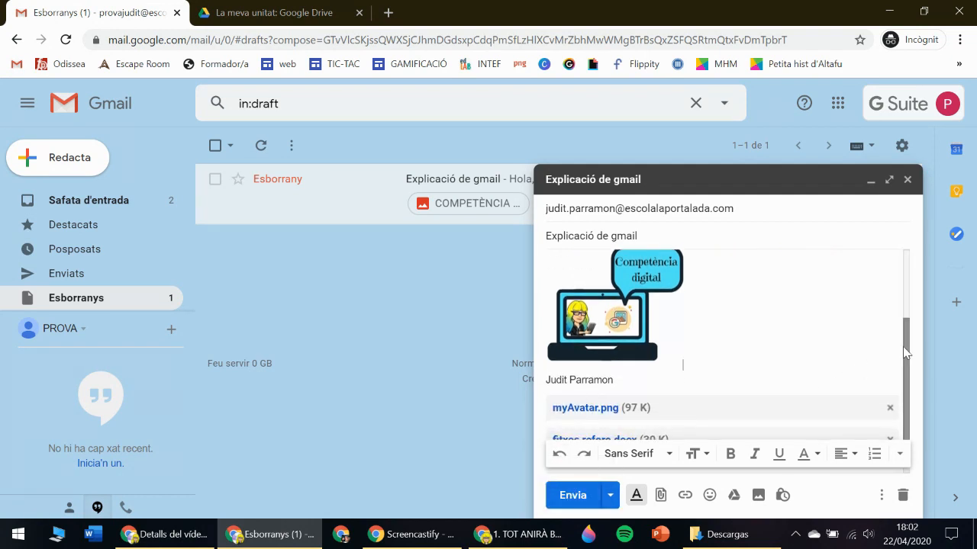
scroll(902, 355, "down", 1)
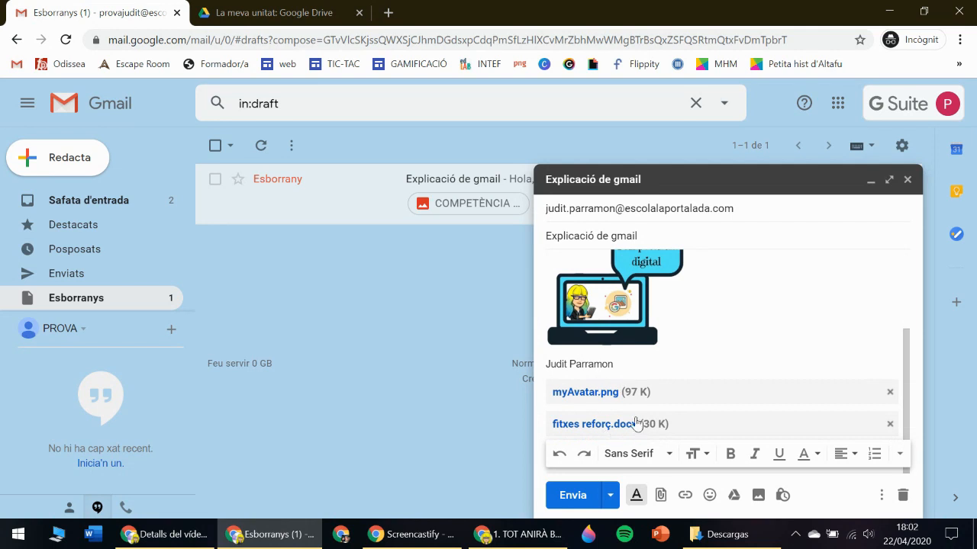
Send the finished email with the Envia button.
left_click(573, 496)
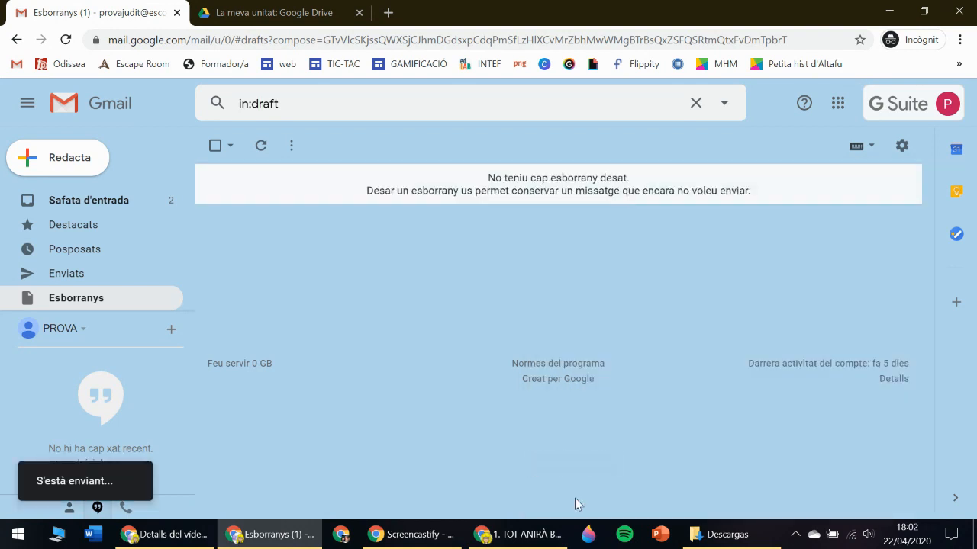